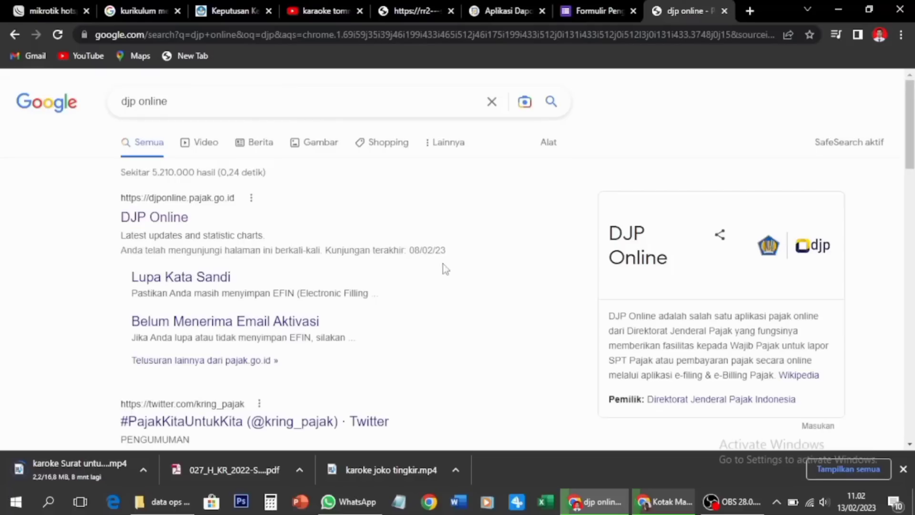
Open the DJP Online site and paste the saved taxpayer ID into the NIK/NPWP field
left_click(159, 220)
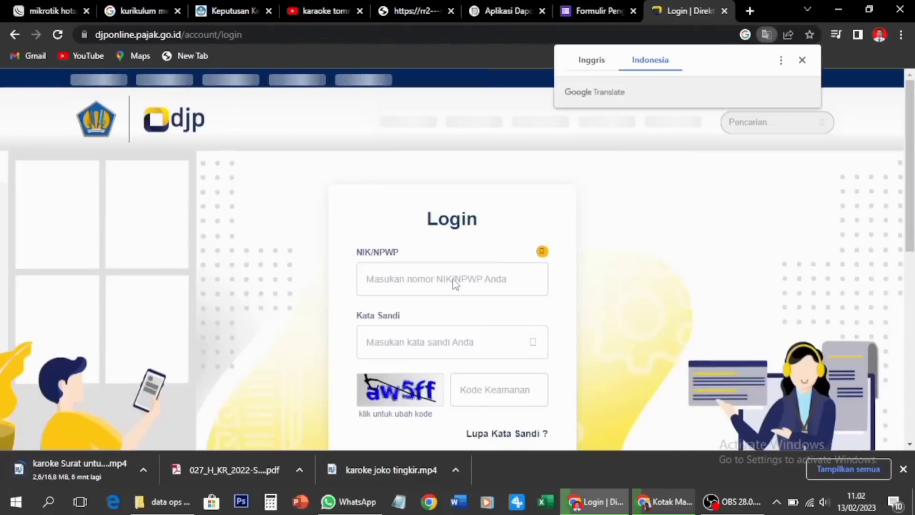
left_click(453, 280)
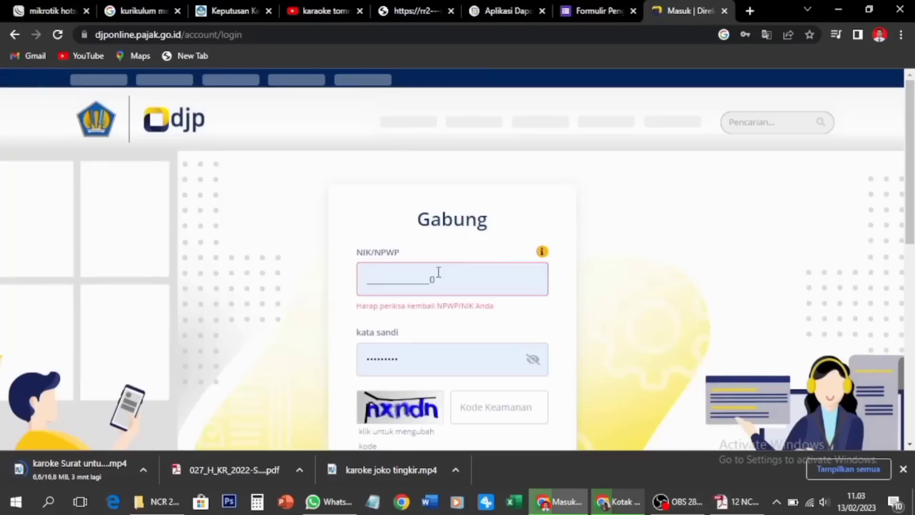
left_click_drag(438, 272, 346, 264)
key("ctrl+v")
Enter the account password and the captcha code, then log in with Gabung
left_click_drag(420, 345, 347, 344)
key("ctrl+v")
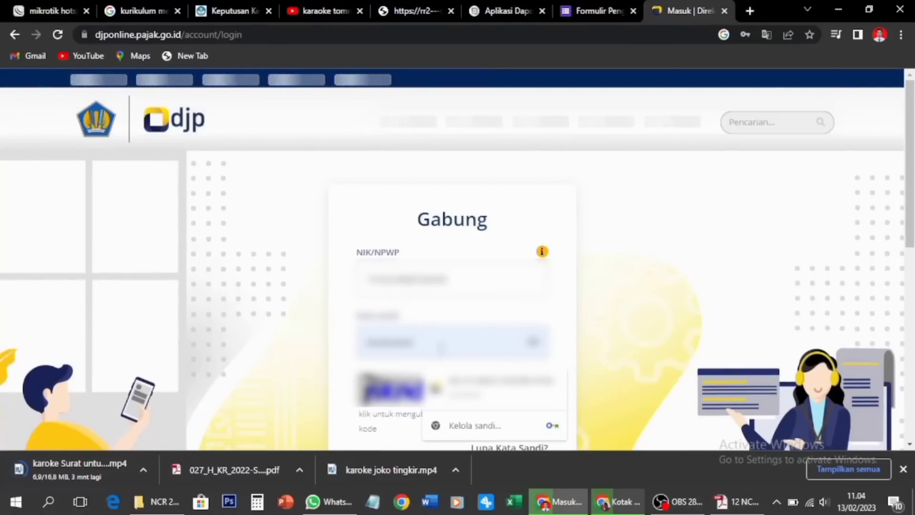
scroll(402, 307, "down", 3)
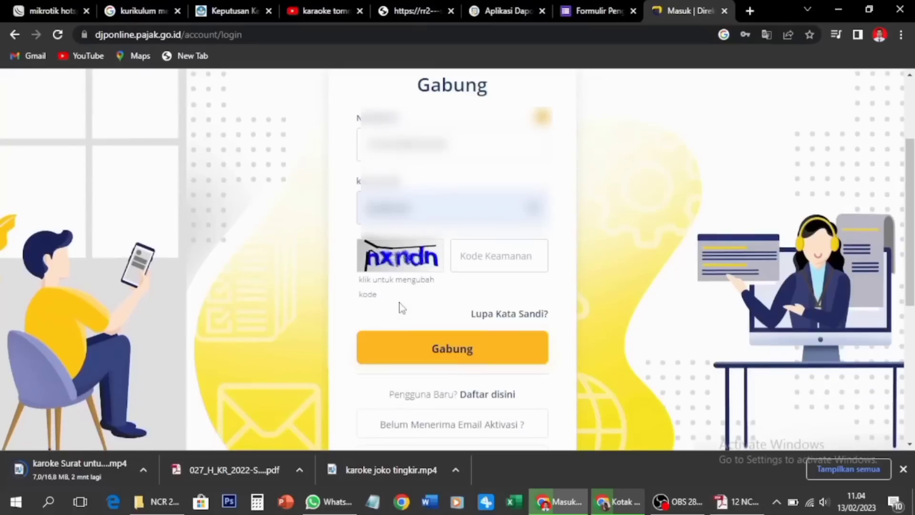
left_click(501, 246)
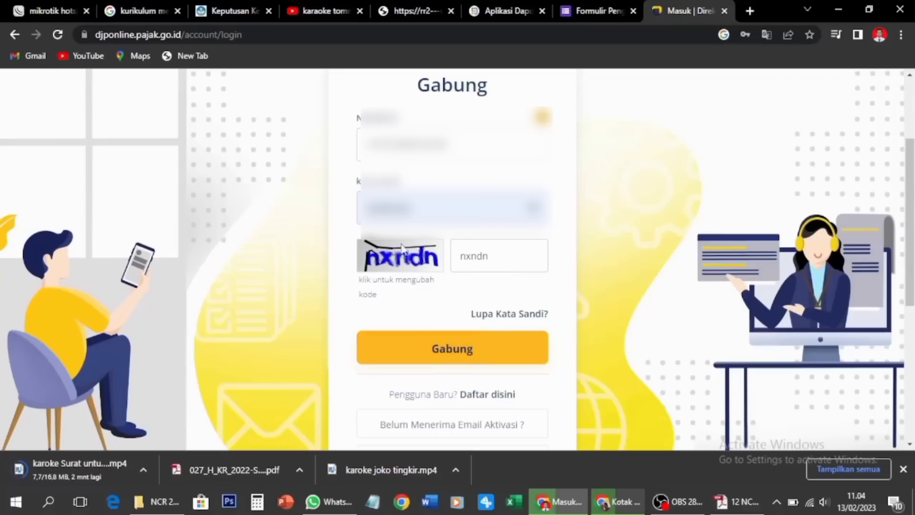
left_click(483, 354)
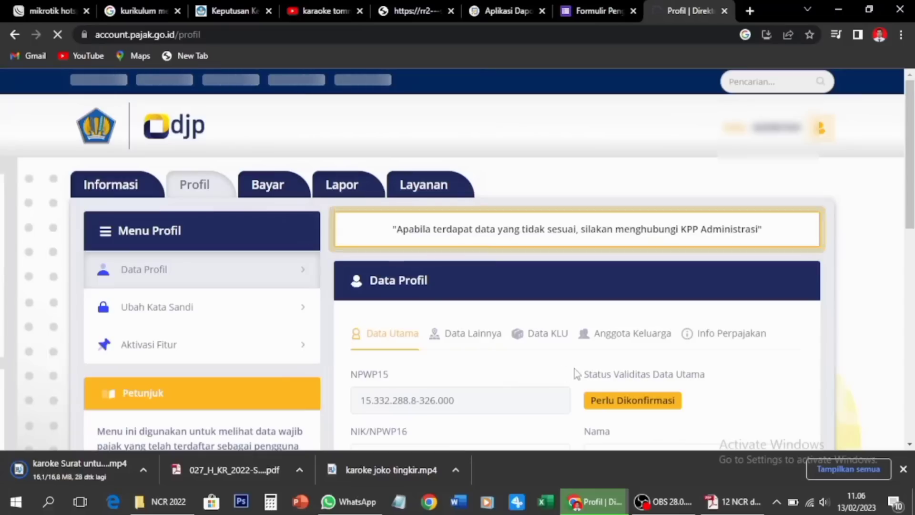
Go through Informasi to the Lapor section and launch the e-Filing service
left_click(603, 347)
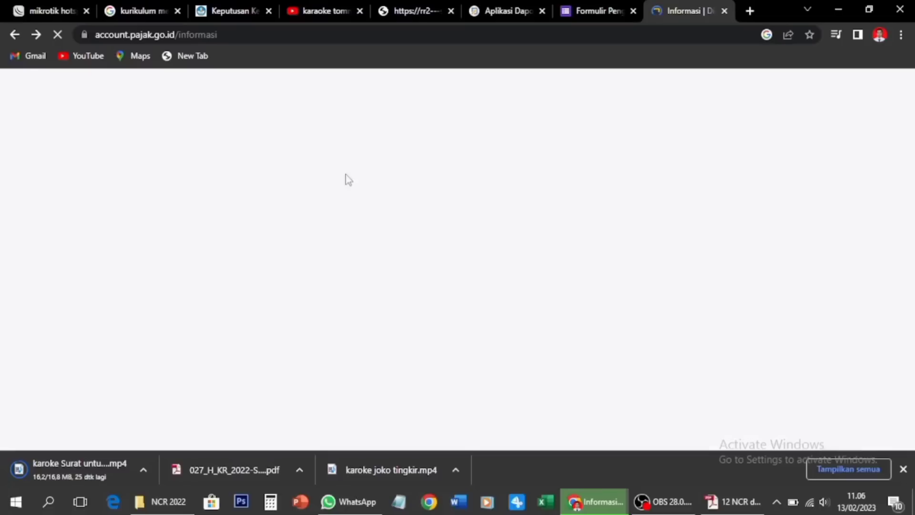
left_click(329, 196)
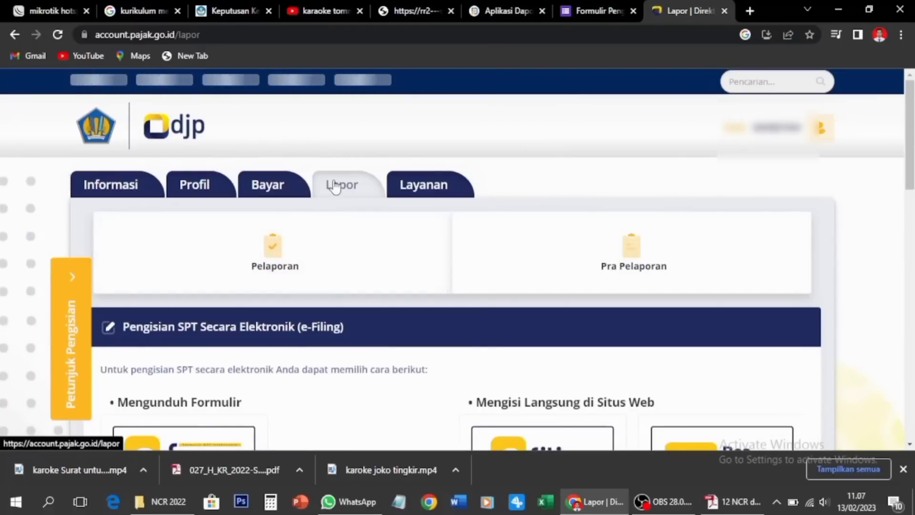
scroll(343, 198, "down", 1)
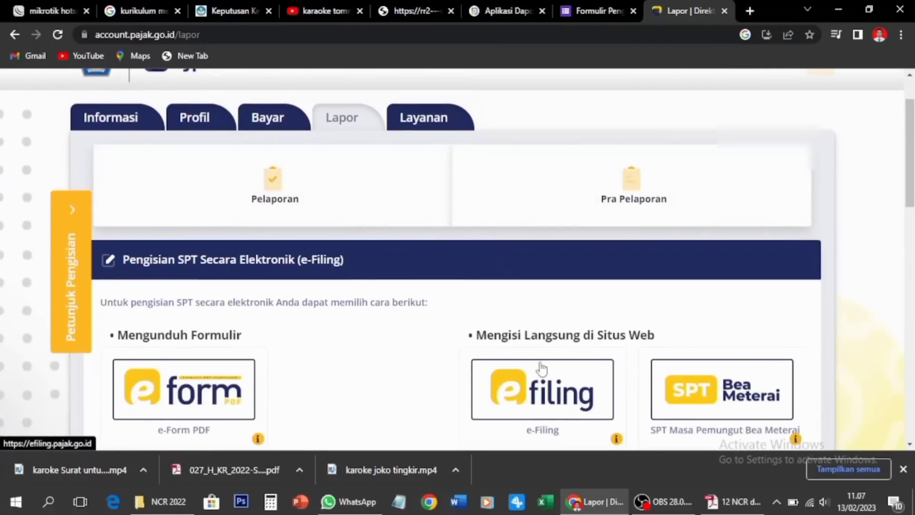
scroll(547, 396, "down", 1)
left_click(551, 335)
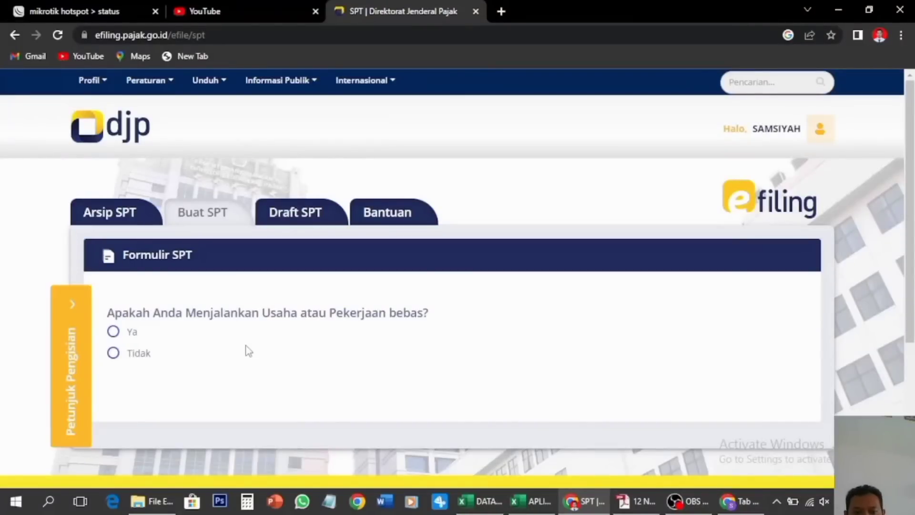
Answer Tidak to the business, separate spouse obligations and income-under-60-million questions
left_click(113, 353)
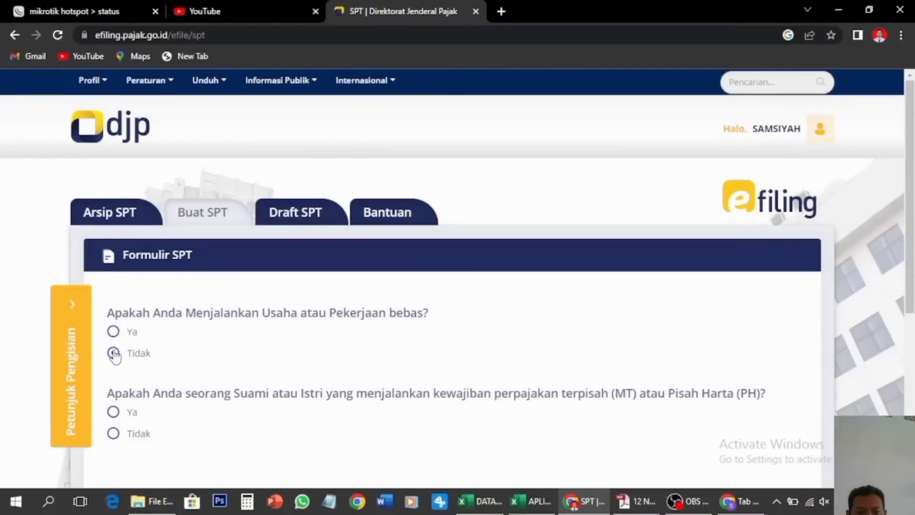
scroll(115, 356, "down", 1)
scroll(115, 356, "down", 2)
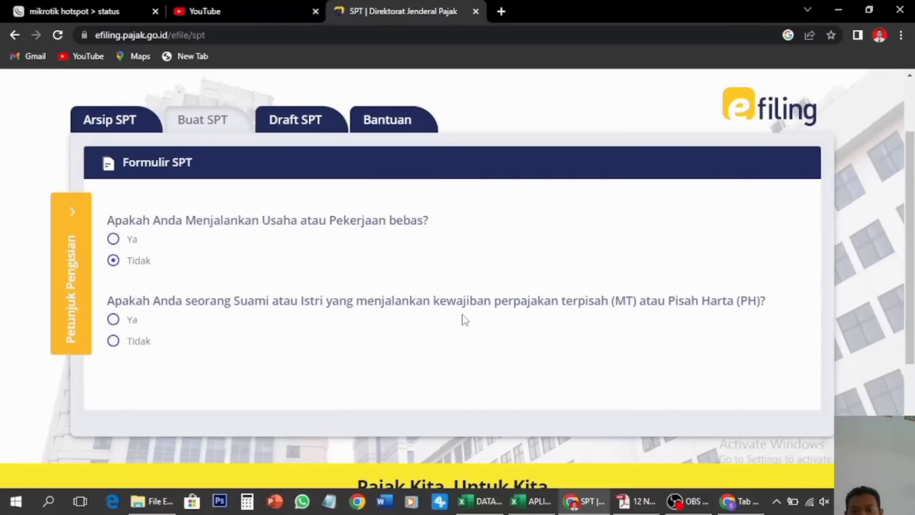
left_click(138, 341)
scroll(129, 347, "down", 1)
scroll(129, 346, "down", 2)
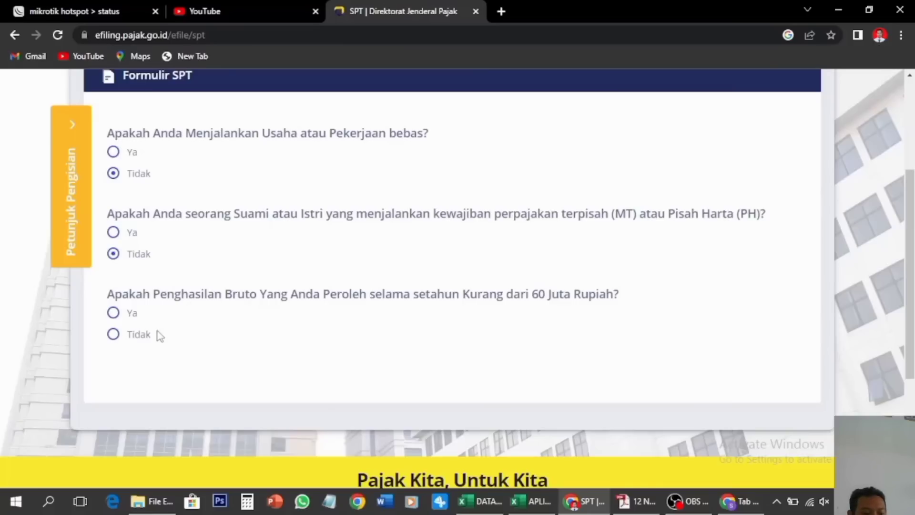
left_click(114, 335)
scroll(279, 344, "down", 1)
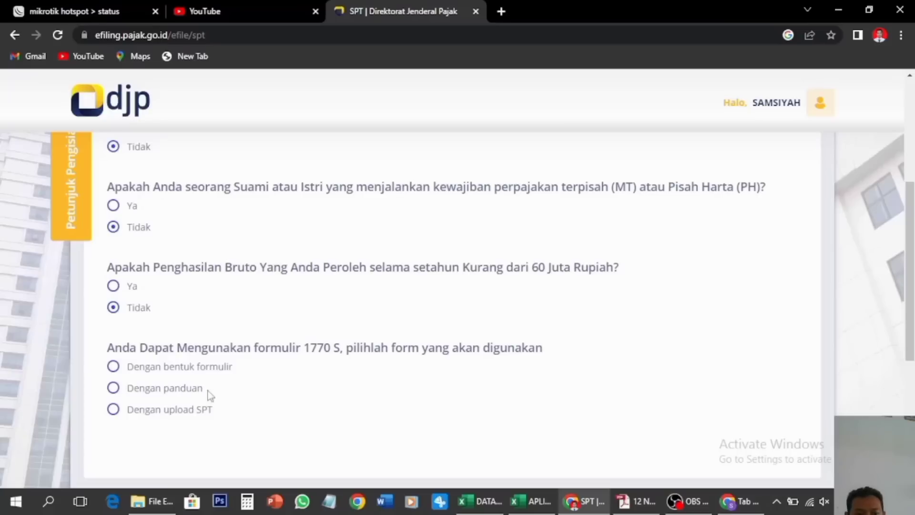
Choose Dengan panduan and start the guided SPT 1770 S form
left_click(113, 388)
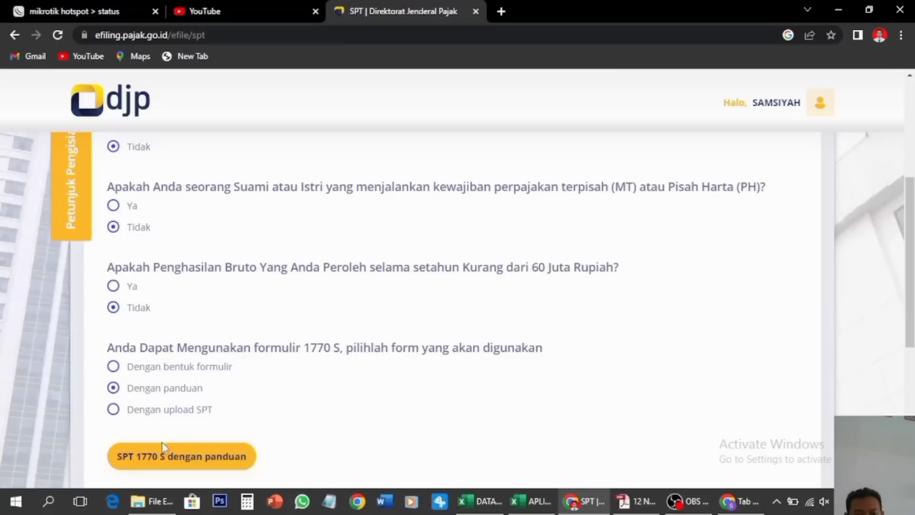
left_click(190, 462)
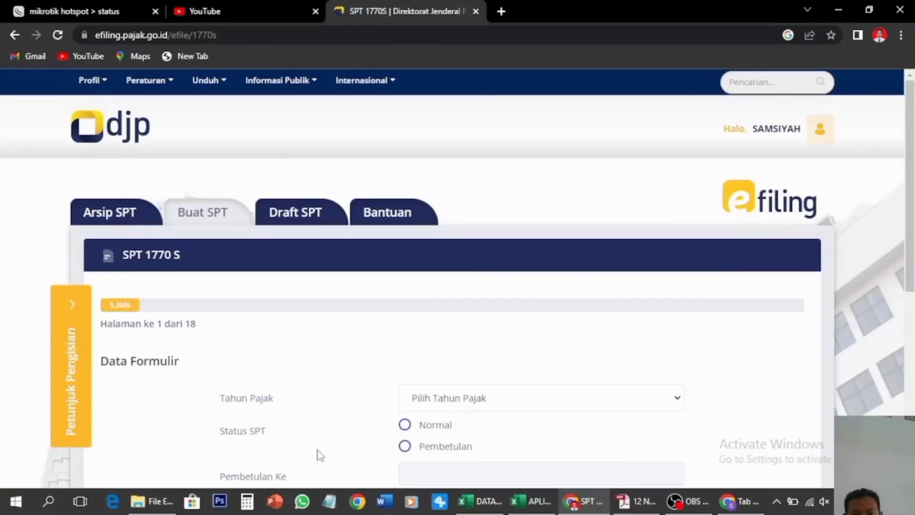
scroll(319, 454, "down", 2)
Set Tahun Pajak to 2022 and the SPT status to Normal
left_click(556, 330)
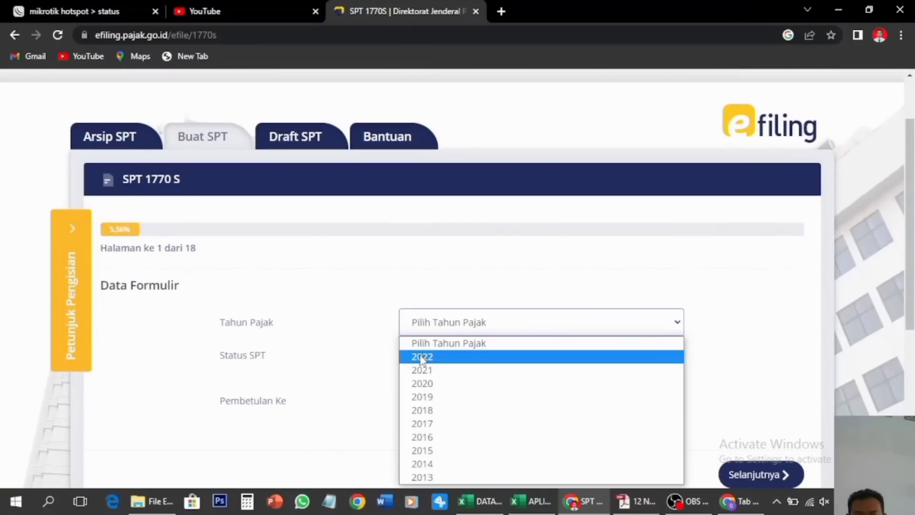
left_click(422, 357)
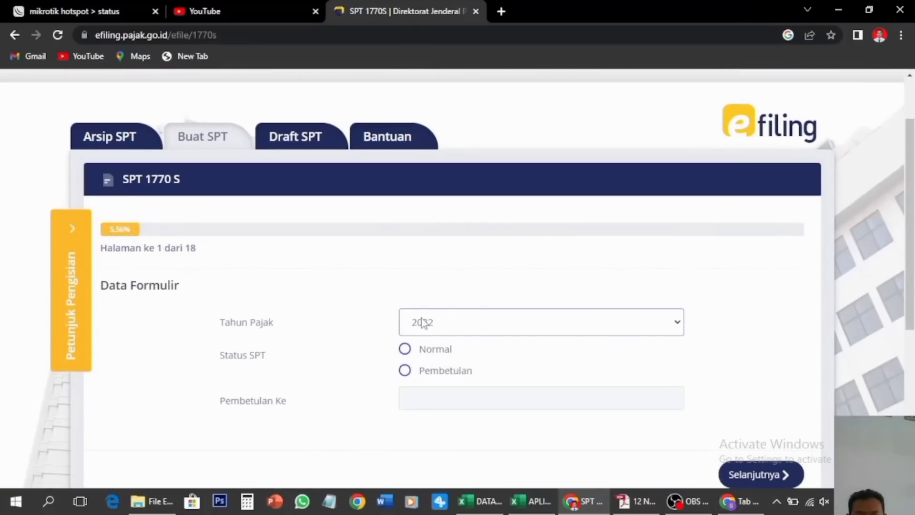
left_click(404, 350)
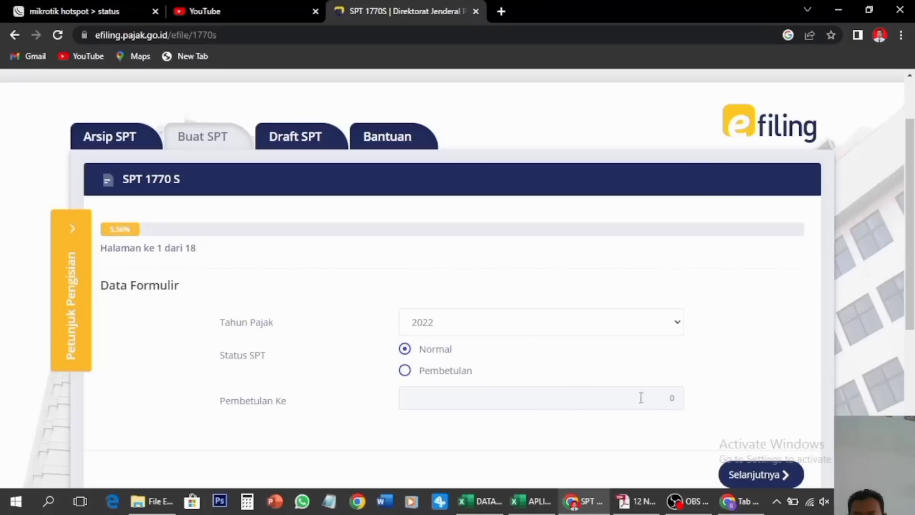
Continue to page 2 and add a new withholding slip entry
left_click(745, 475)
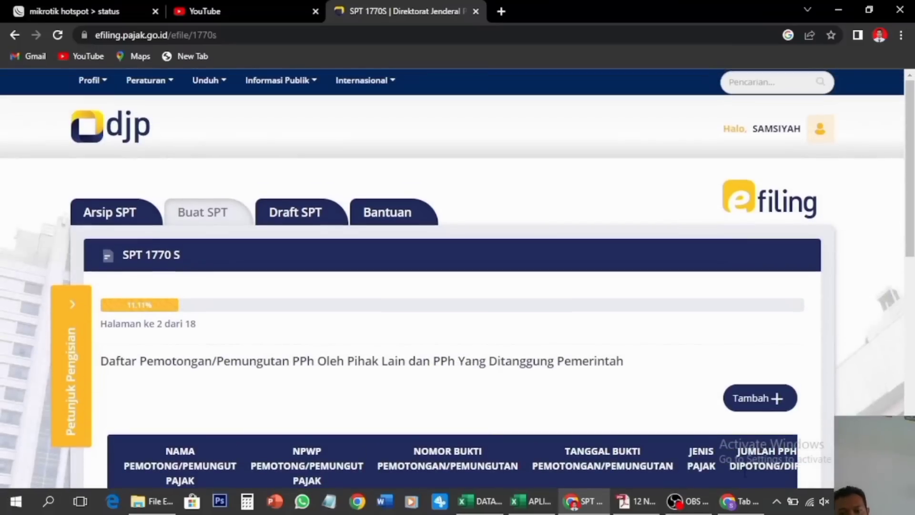
scroll(440, 399, "down", 2)
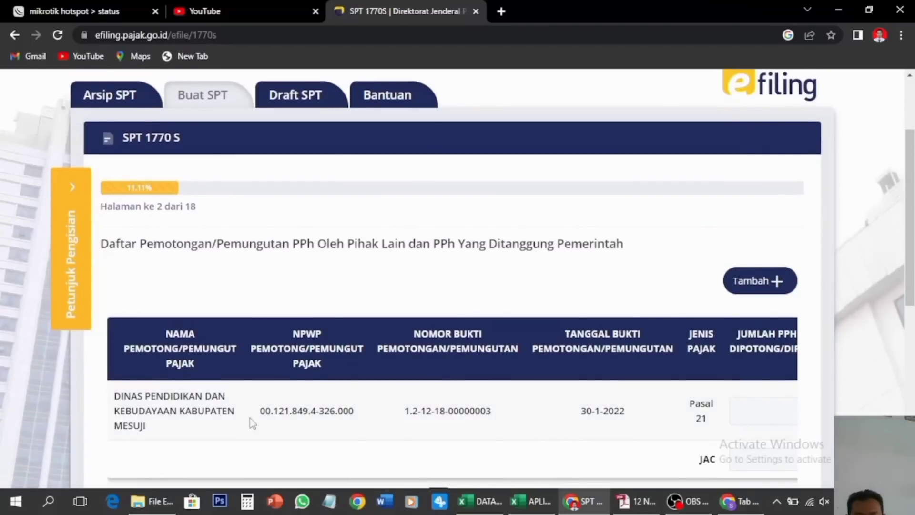
scroll(705, 413, "down", 1)
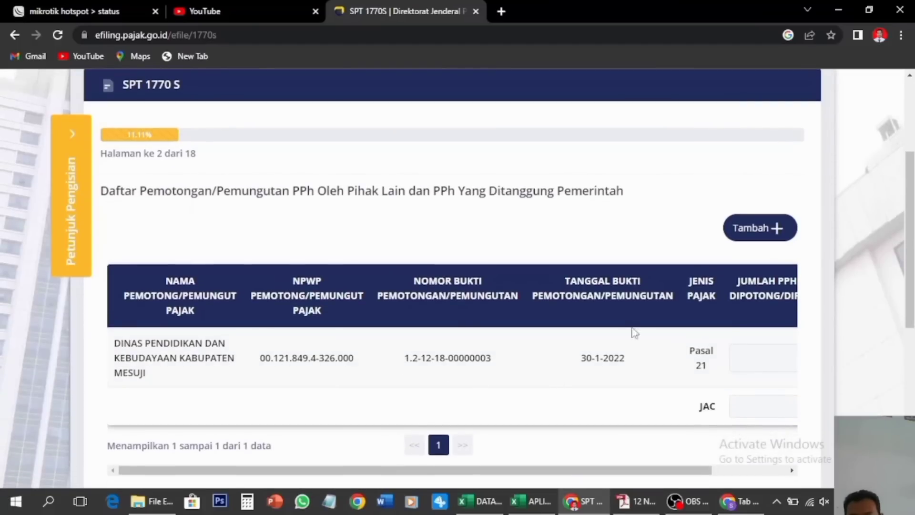
left_click(762, 228)
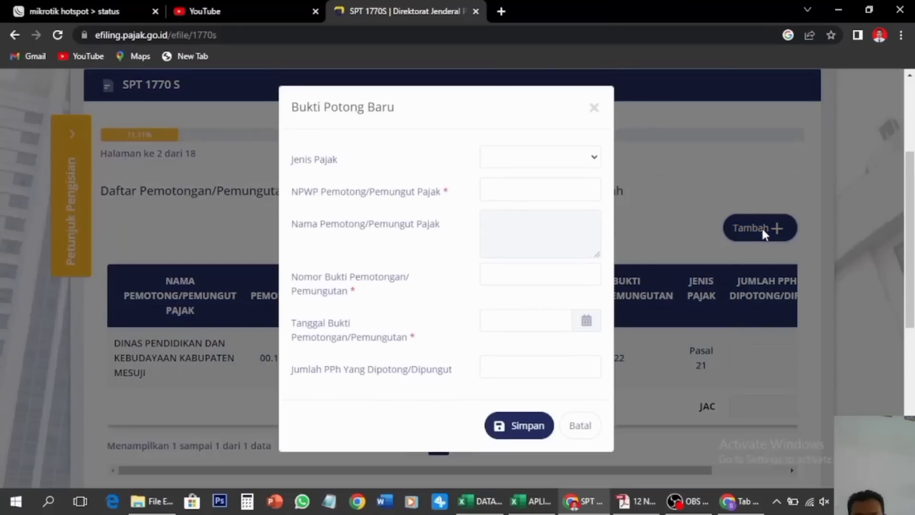
Set the slip's Jenis Pajak to Pasal 21 and focus the withholder NPWP field
left_click(596, 160)
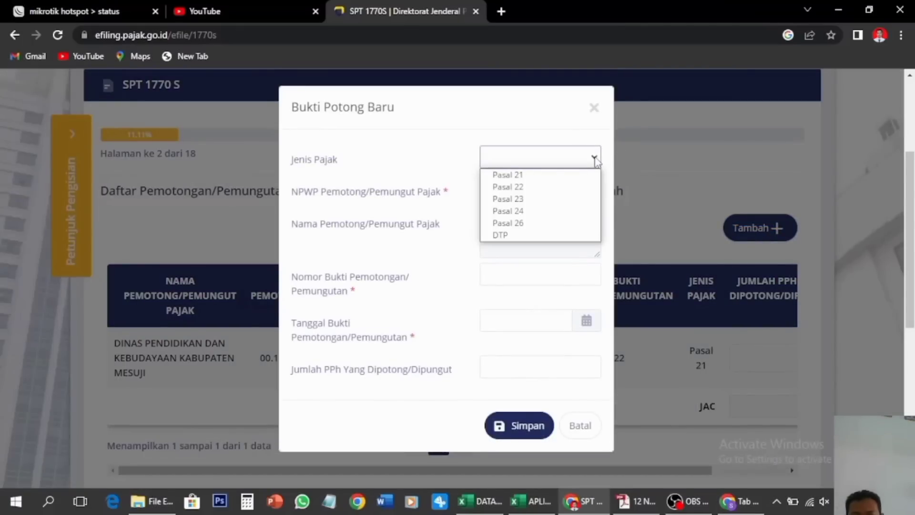
left_click(518, 177)
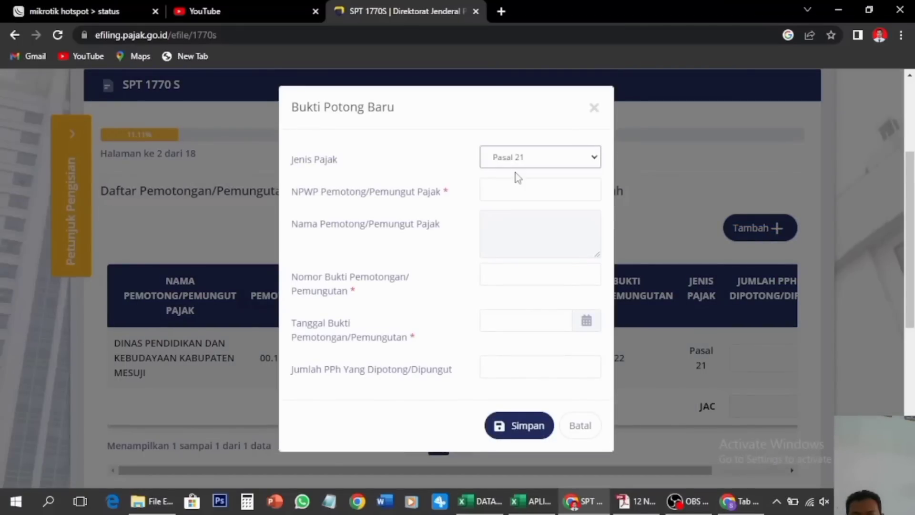
left_click(558, 187)
left_click(545, 164)
left_click(558, 188)
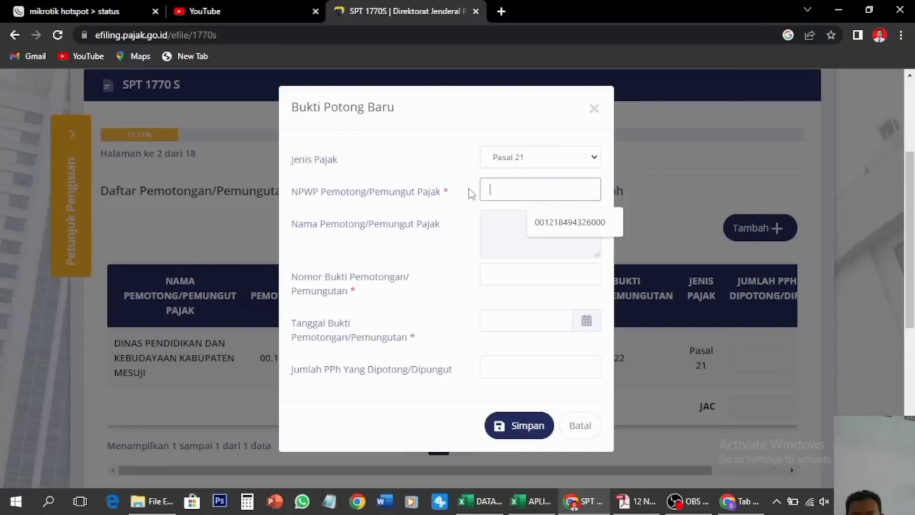
left_click(543, 165)
left_click(559, 188)
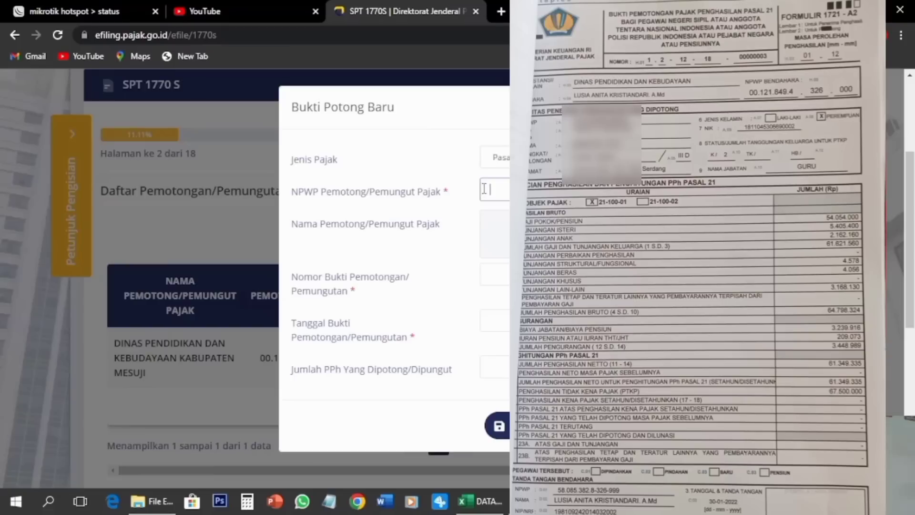
left_click(534, 161)
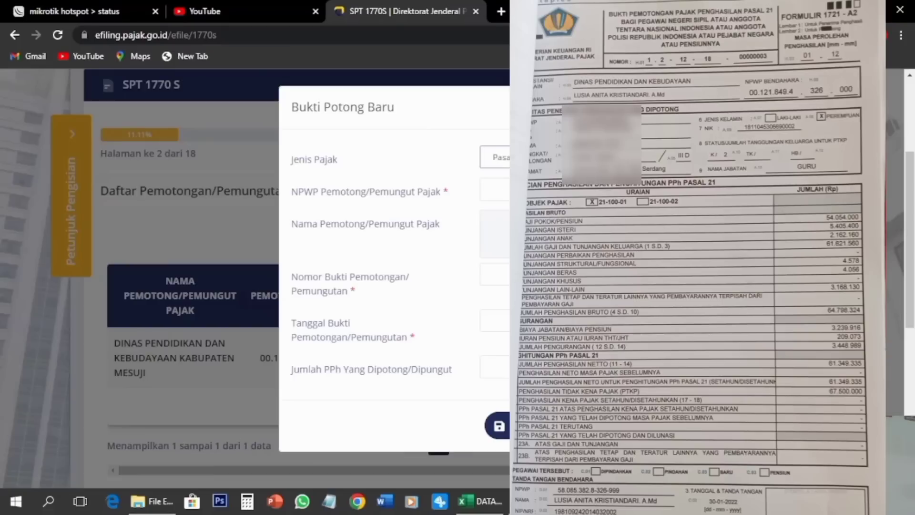
left_click(548, 188)
left_click(534, 160)
left_click(528, 190)
left_click(531, 159)
left_click(524, 189)
left_click(529, 158)
left_click(495, 190)
left_click(529, 158)
Type the withholder's NPWP so the withholder's name fills in
left_click(524, 190)
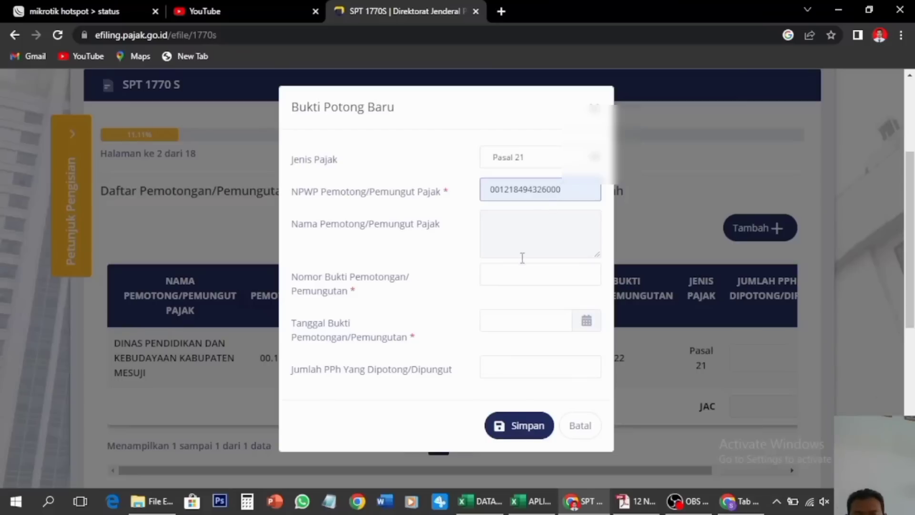
left_click(535, 238)
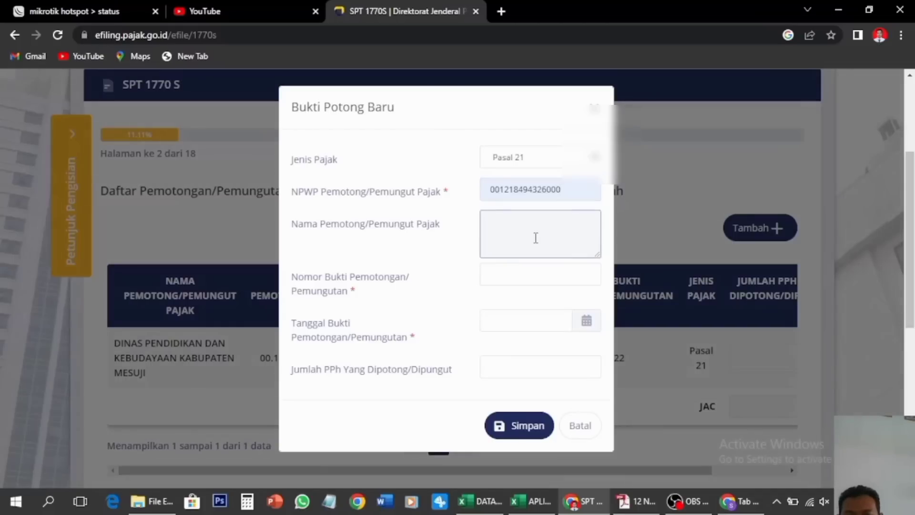
Enter the withholding slip number by accepting the matching suggestion
left_click(515, 280)
left_click(488, 274)
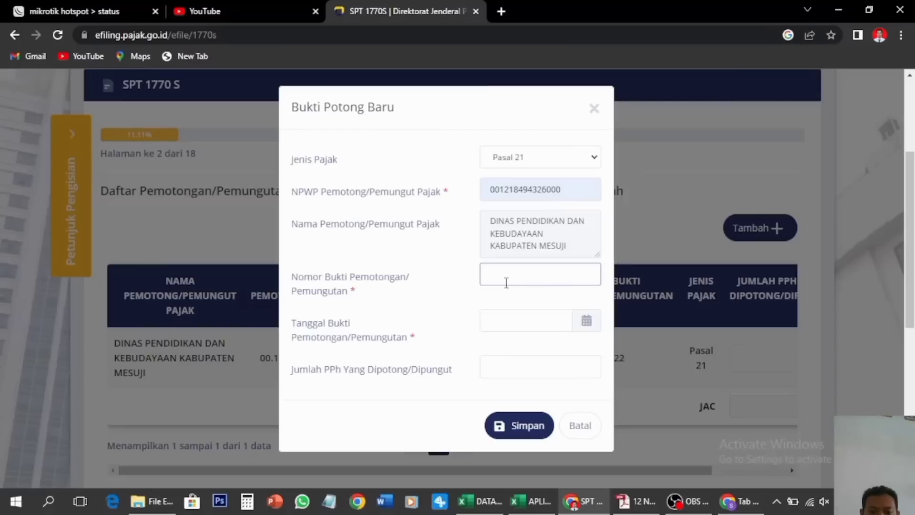
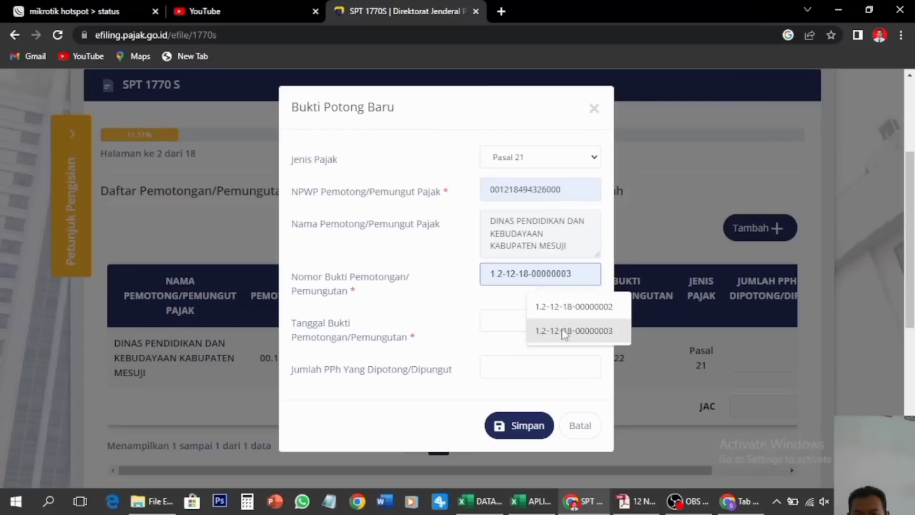
left_click(562, 329)
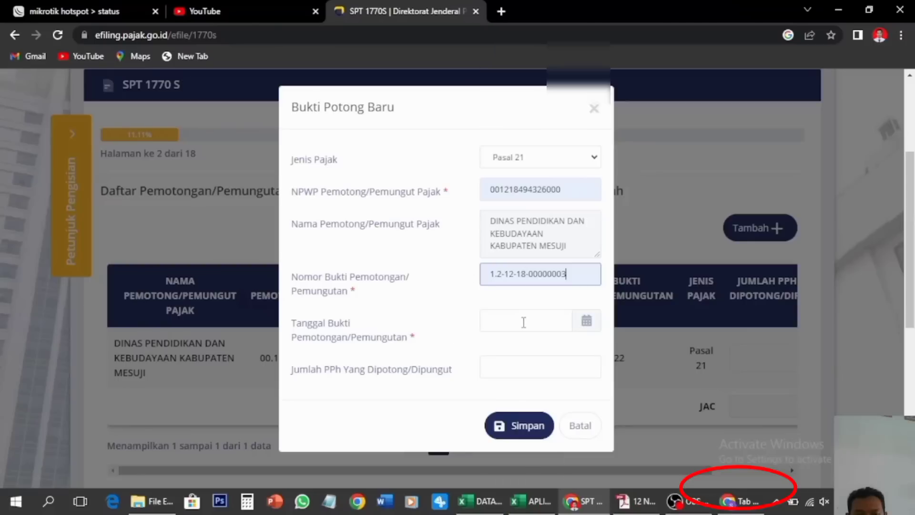
Set the withholding slip date to 30-01-2022 in the calendar
left_click(523, 321)
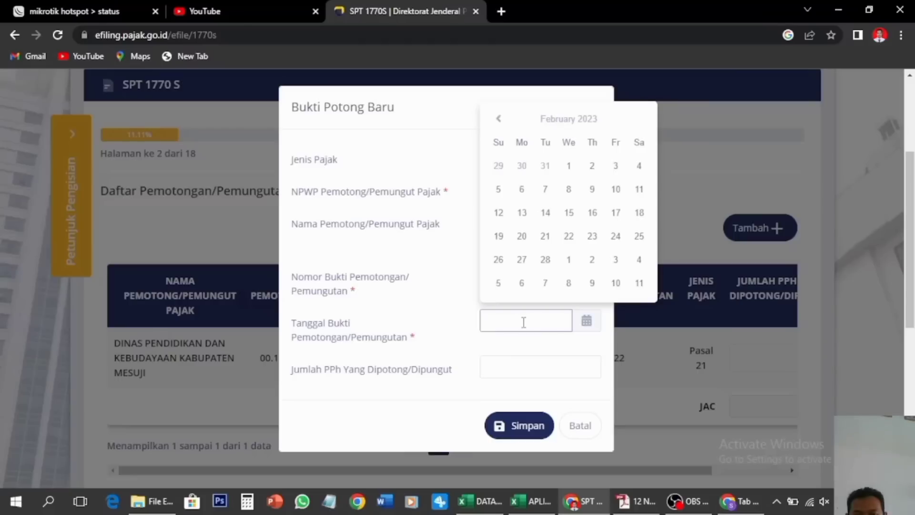
left_click(558, 117)
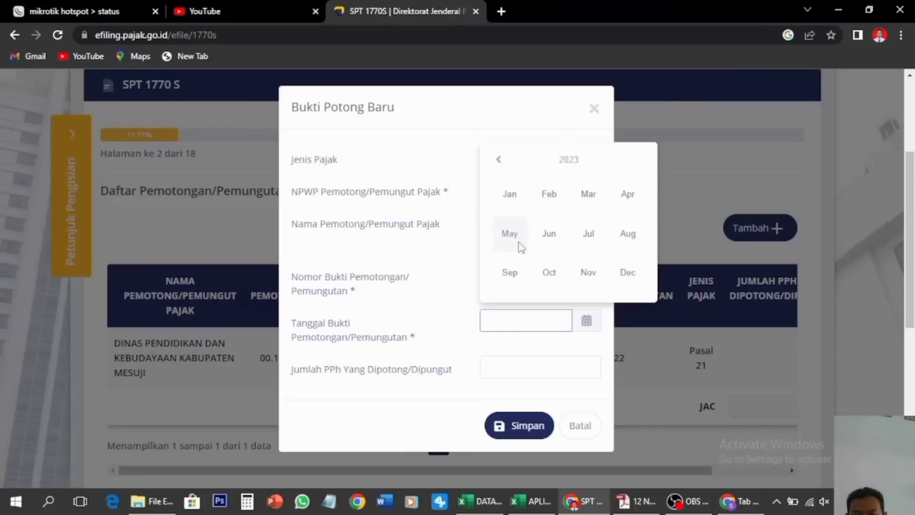
left_click(506, 165)
left_click(514, 203)
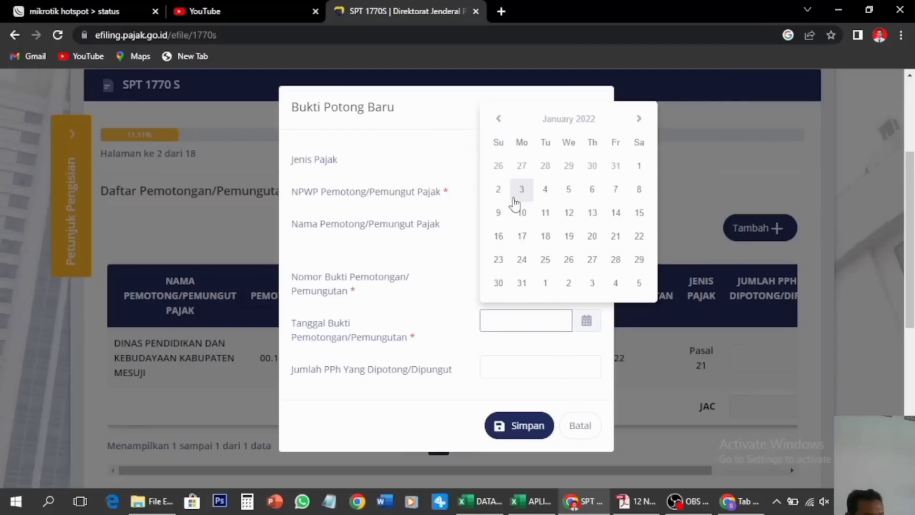
left_click(501, 284)
left_click(500, 369)
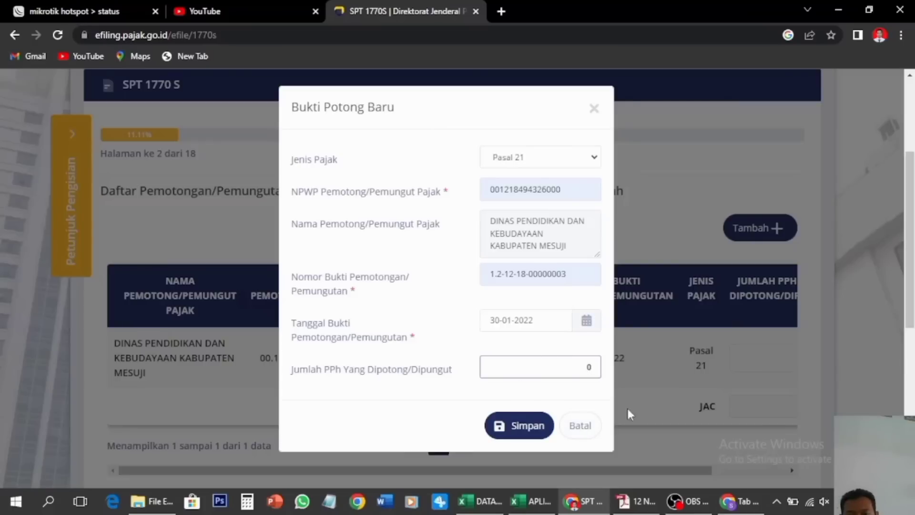
Close the slip form with Batal, review the withholding table, and continue to page 3
left_click(587, 428)
scroll(644, 374, "down", 1)
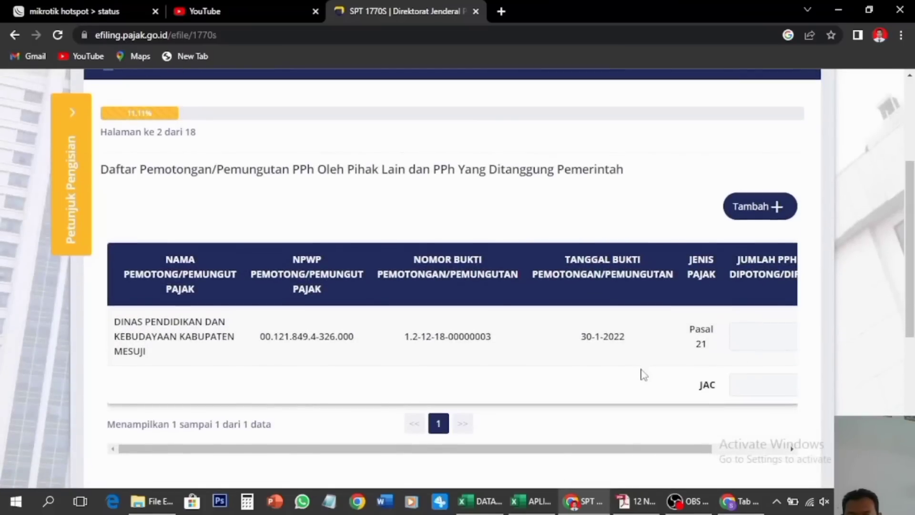
scroll(643, 374, "right", 2)
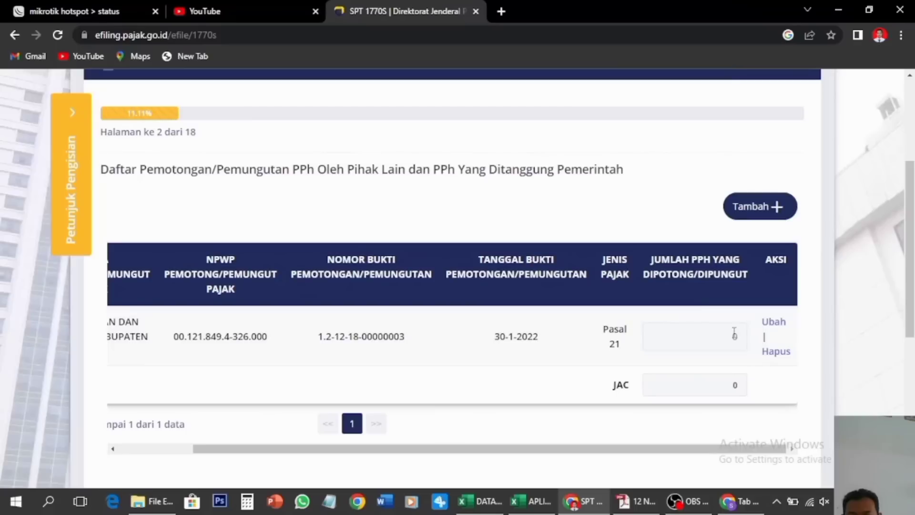
scroll(413, 339, "left", 1)
scroll(413, 343, "down", 2)
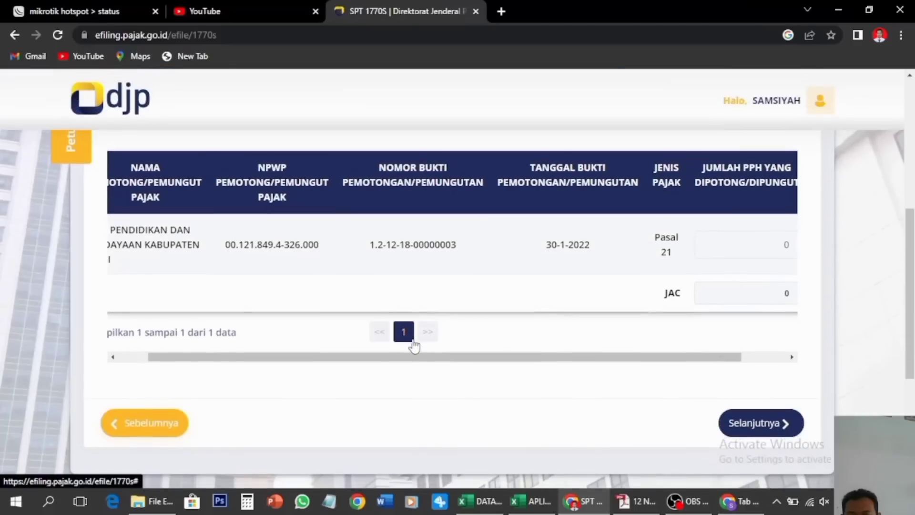
left_click(759, 422)
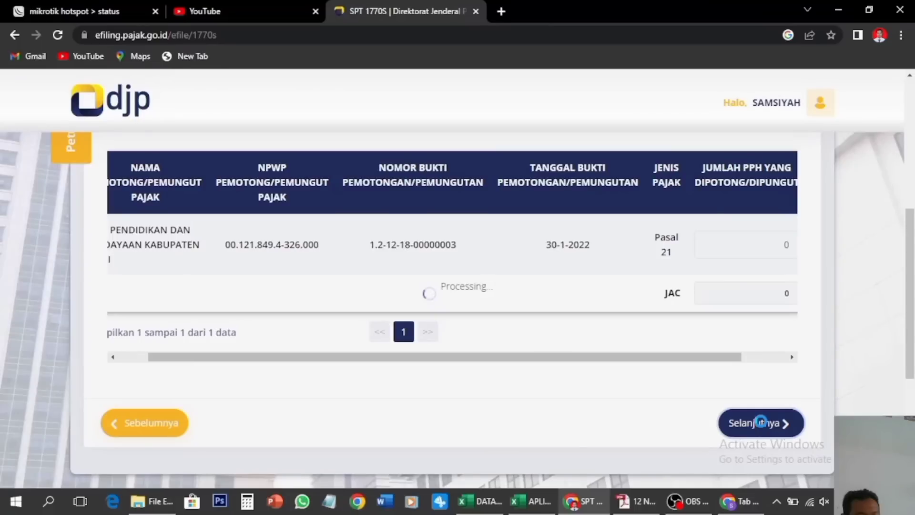
Check the domestic employment net income value of 61.349.335
scroll(623, 438, "down", 1)
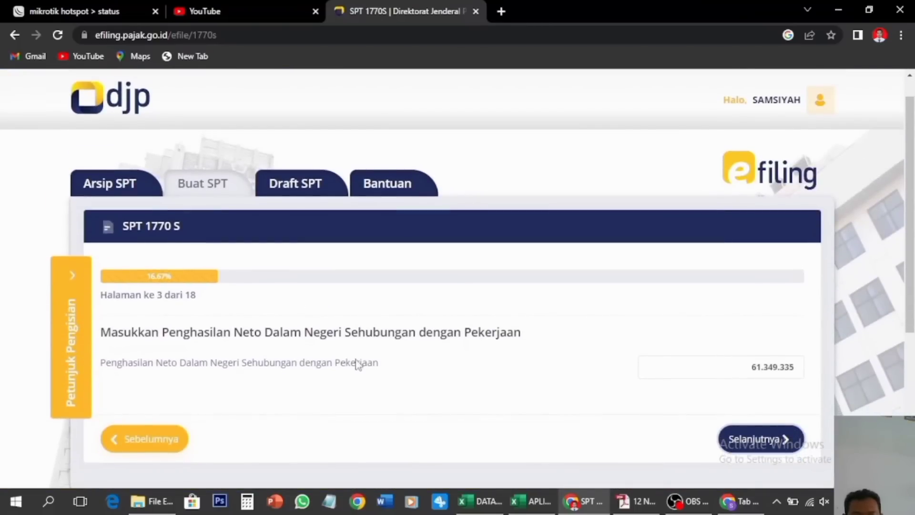
left_click(720, 368)
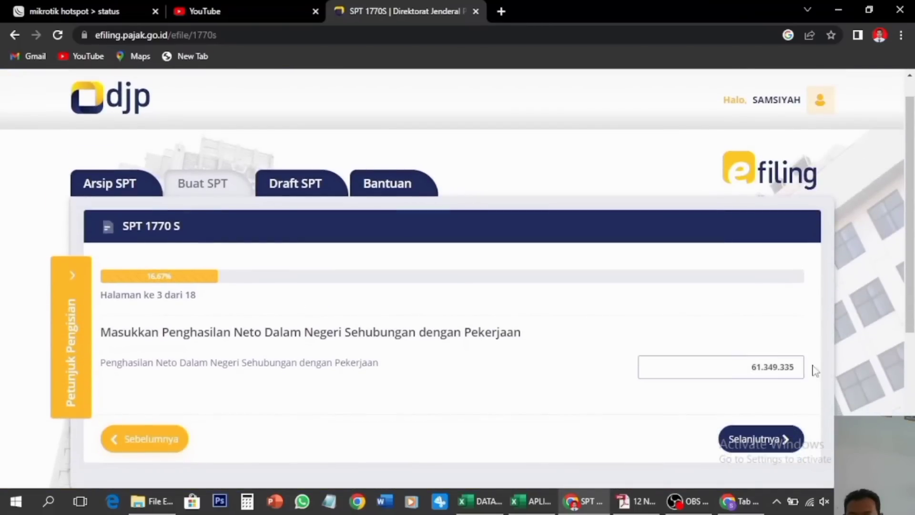
left_click_drag(748, 366, 813, 368)
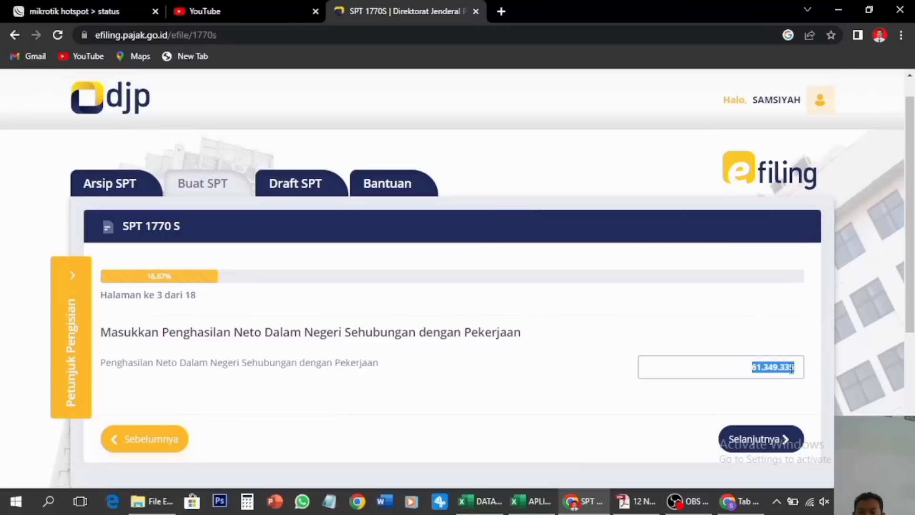
left_click(764, 372)
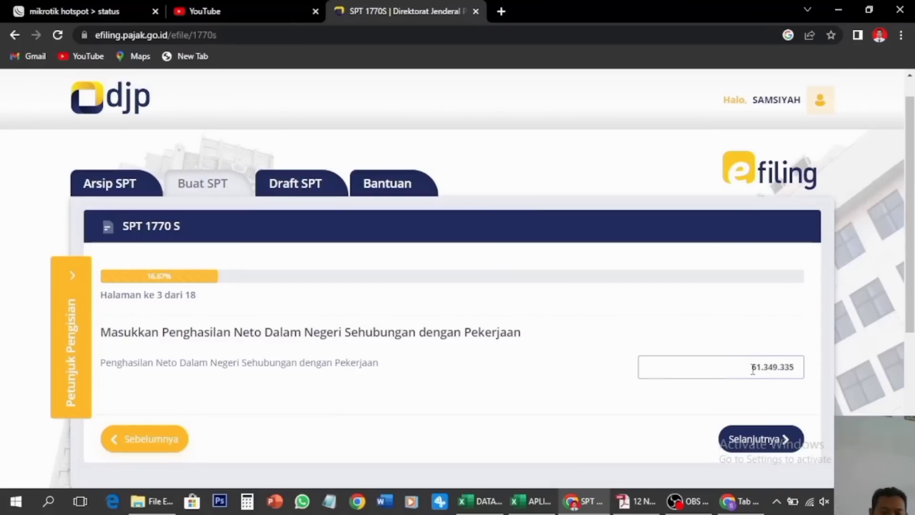
left_click(266, 371)
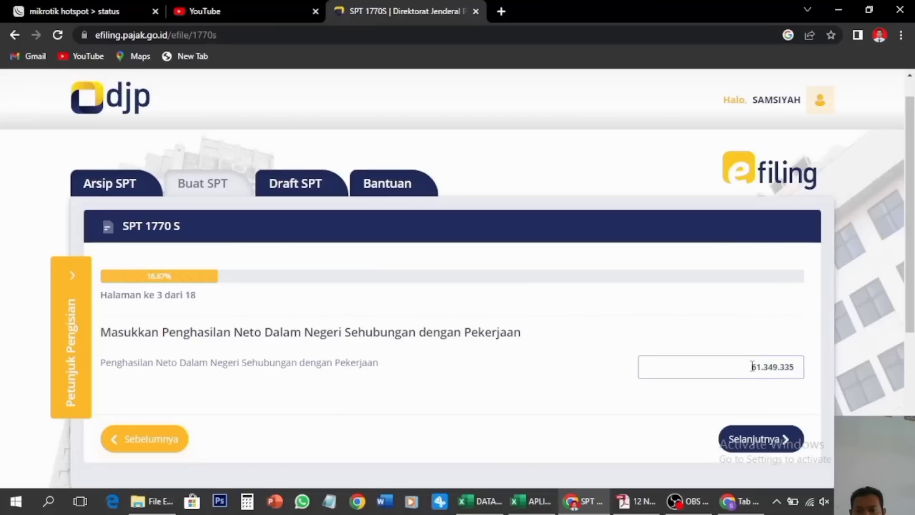
scroll(751, 366, "down", 1)
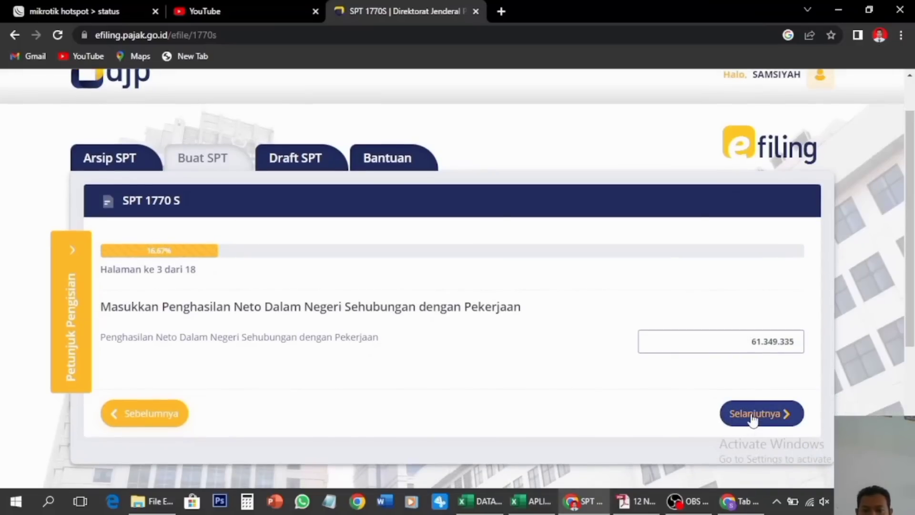
On page 4, answer Tidak to other domestic income and continue to page 5
left_click(751, 417)
scroll(565, 323, "down", 3)
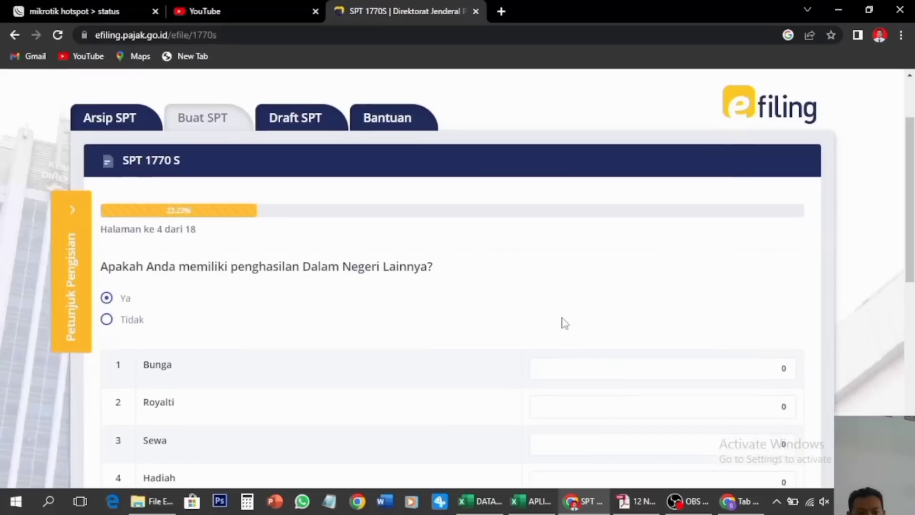
scroll(565, 323, "down", 1)
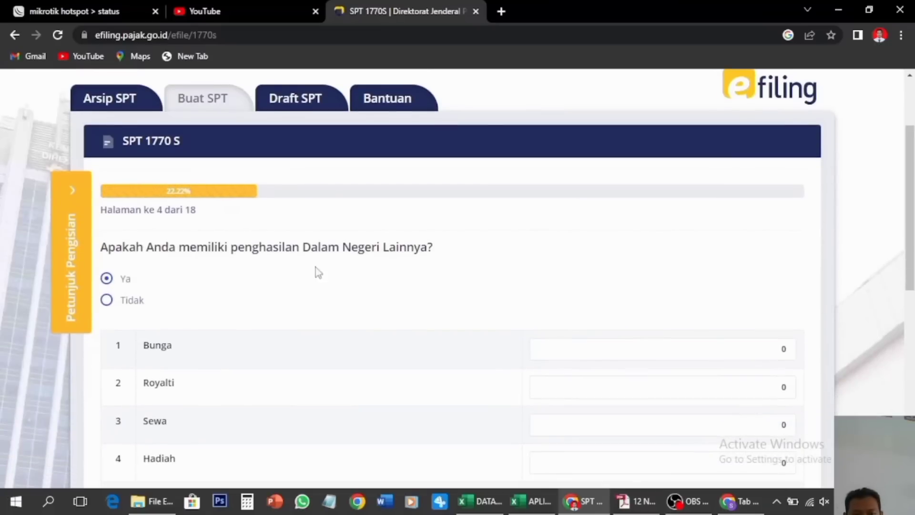
left_click(107, 300)
scroll(352, 331, "down", 2)
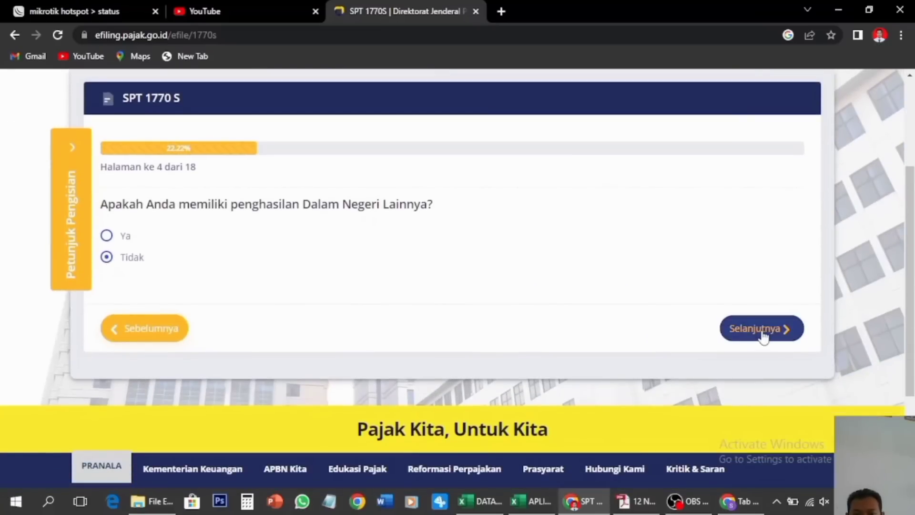
left_click(761, 329)
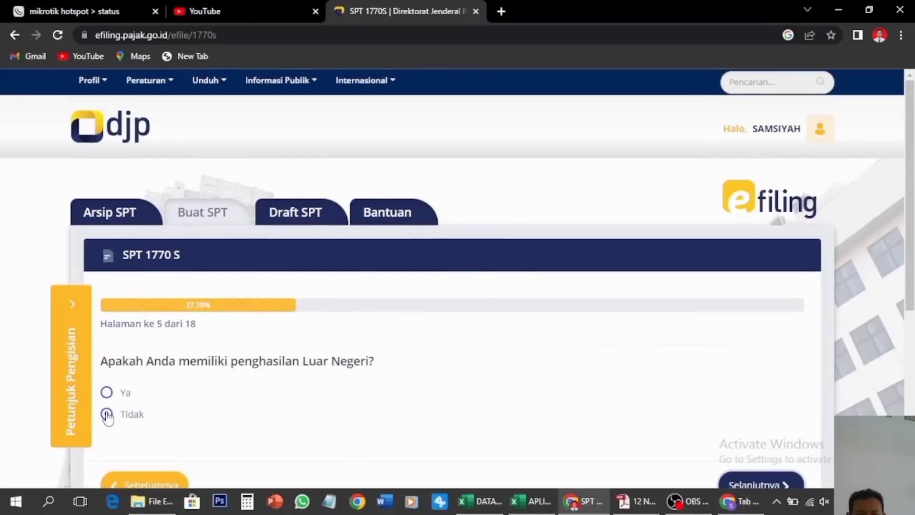
Answer Tidak to non-taxable and final-taxed income, then continue to the Harta page
scroll(519, 406, "down", 2)
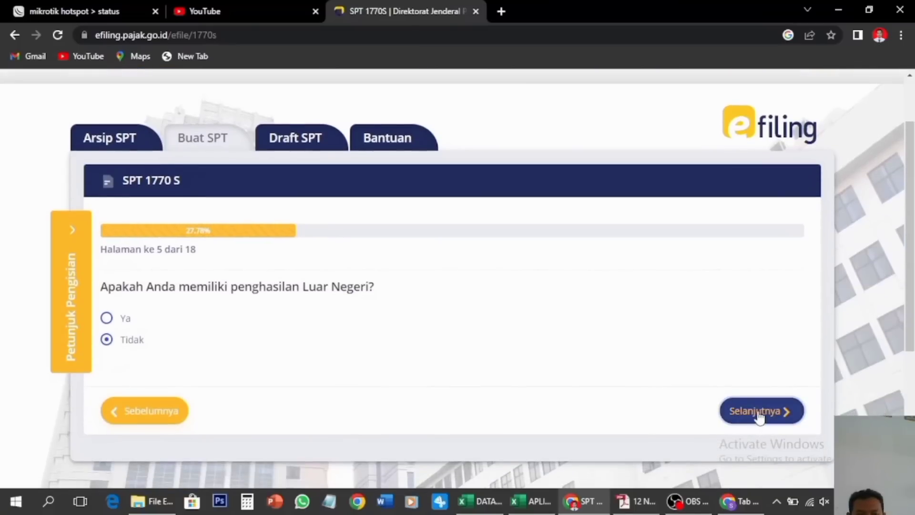
left_click(759, 414)
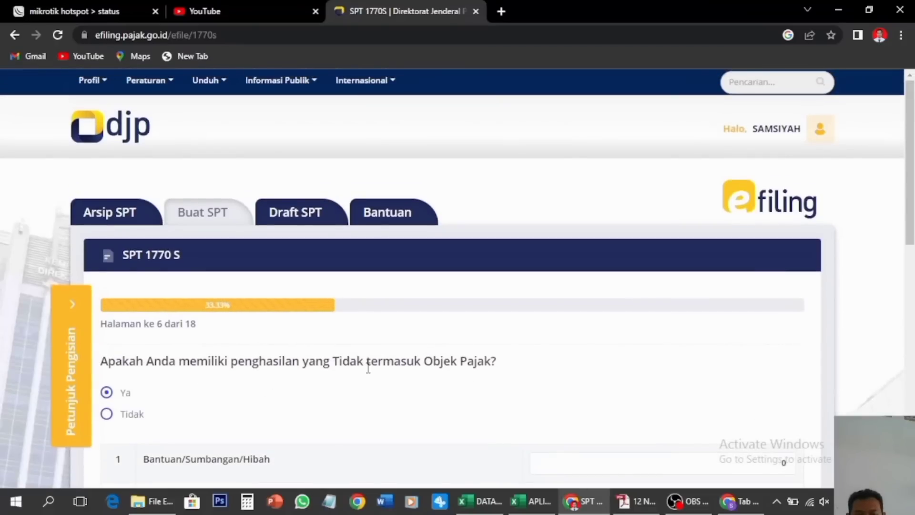
left_click(107, 414)
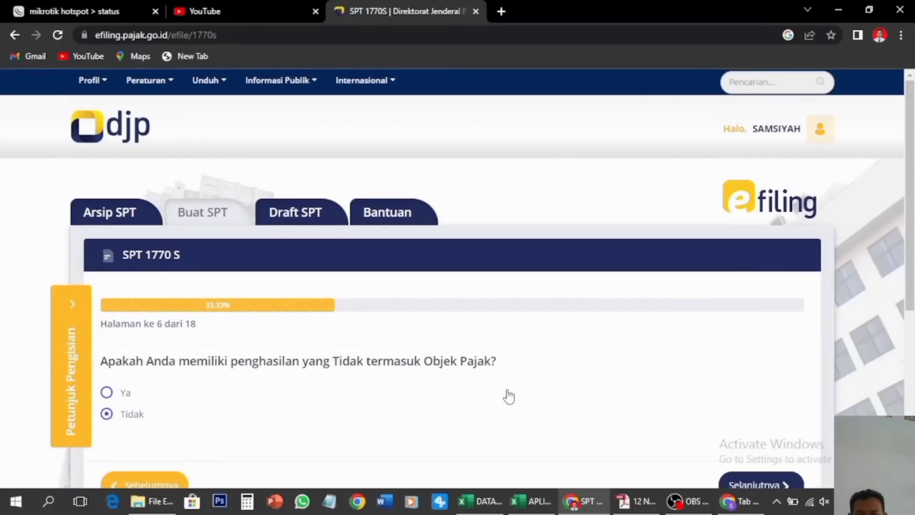
scroll(509, 396, "down", 1)
left_click(751, 445)
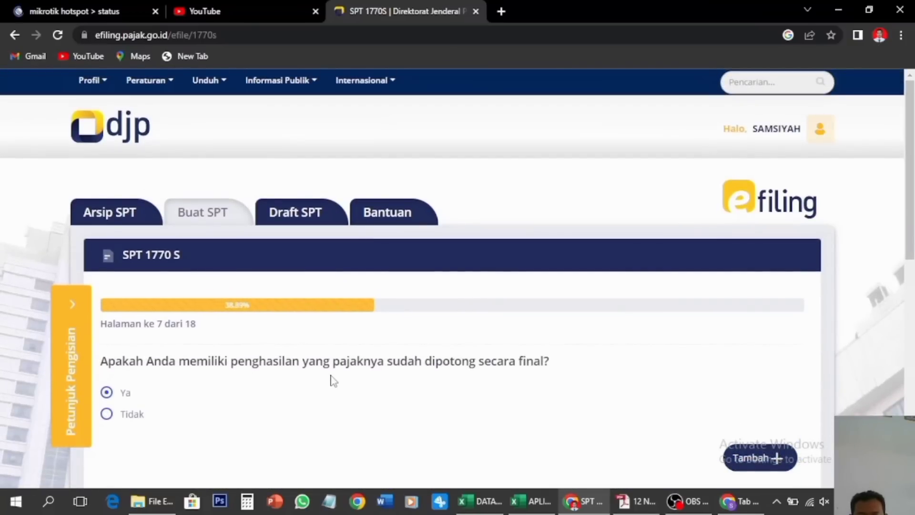
left_click(106, 413)
scroll(562, 374, "down", 2)
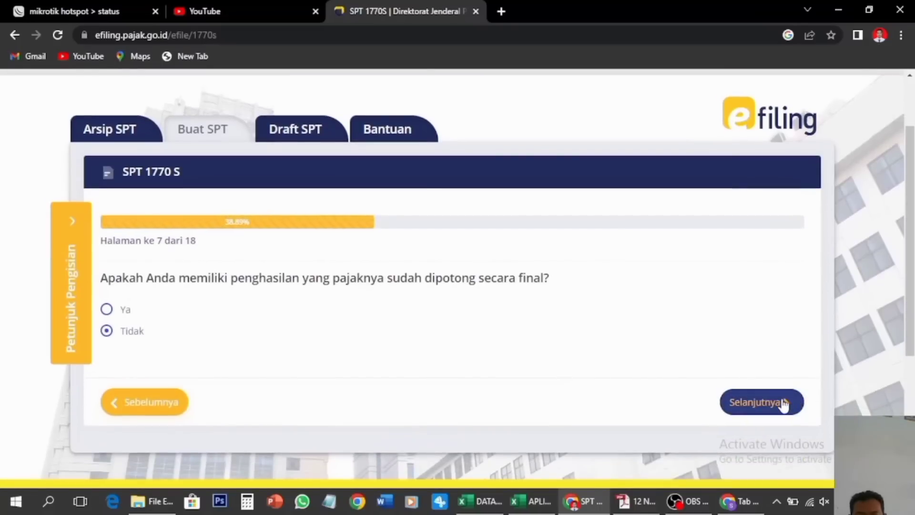
left_click(783, 404)
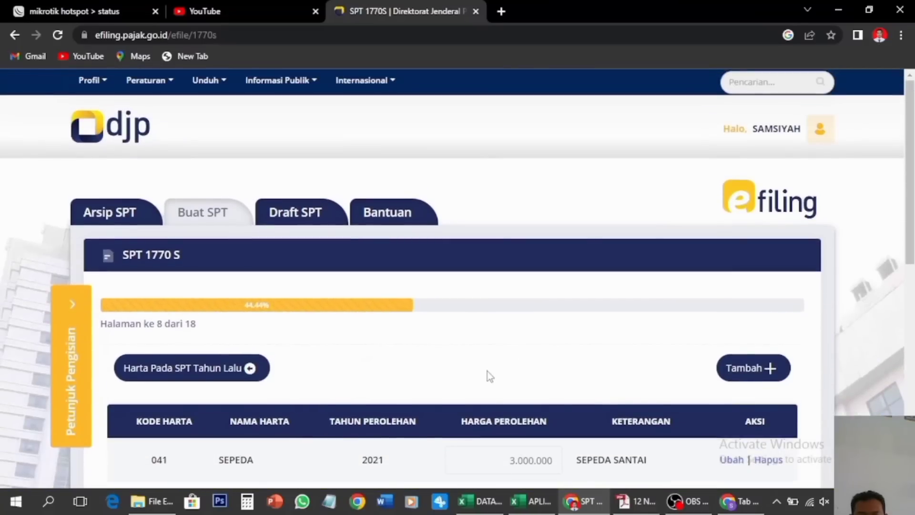
Review the asset table with the 2021 SEPEDA at 3.000.000 and continue to page 9
scroll(487, 371, "down", 1)
scroll(487, 371, "down", 1)
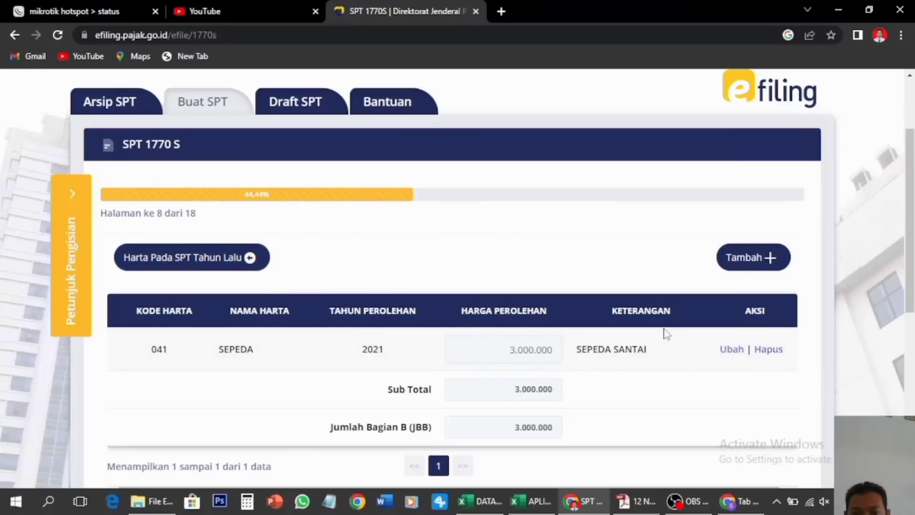
scroll(665, 331, "down", 2)
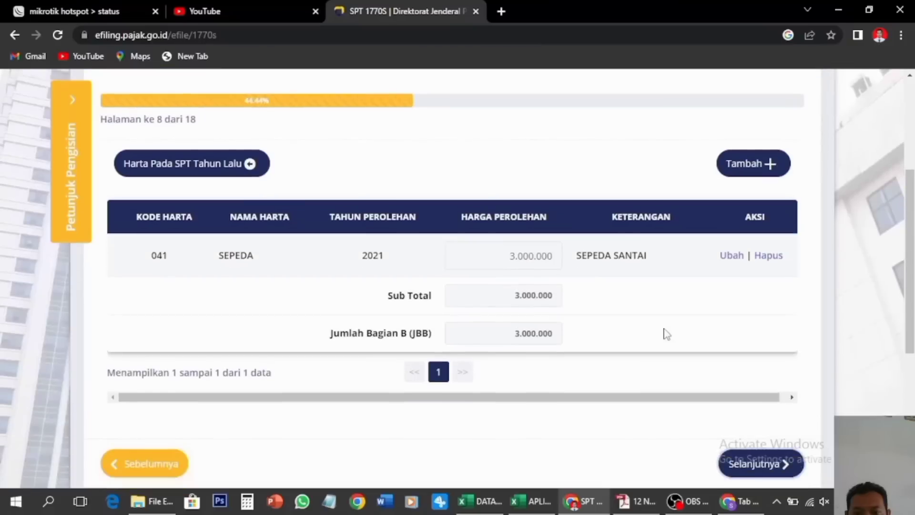
left_click(749, 461)
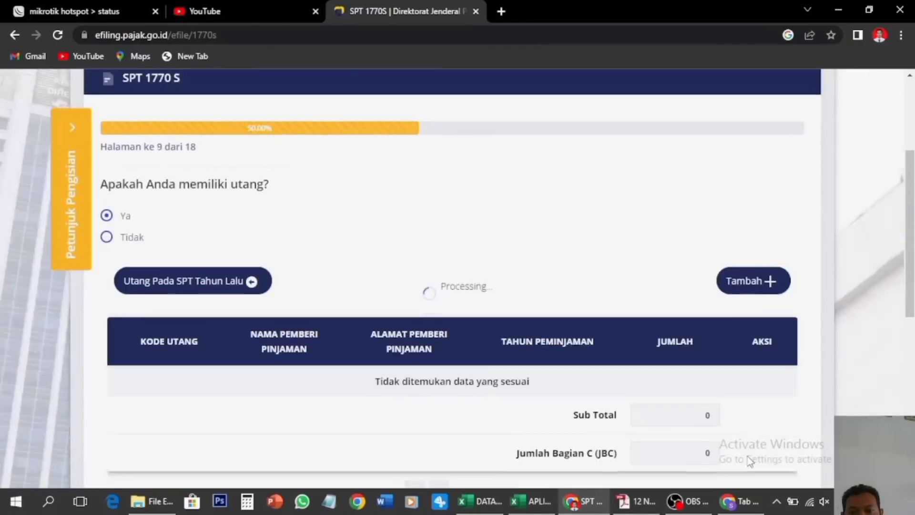
Answer Tidak to having debts and continue to the dependents page
scroll(529, 388, "down", 1)
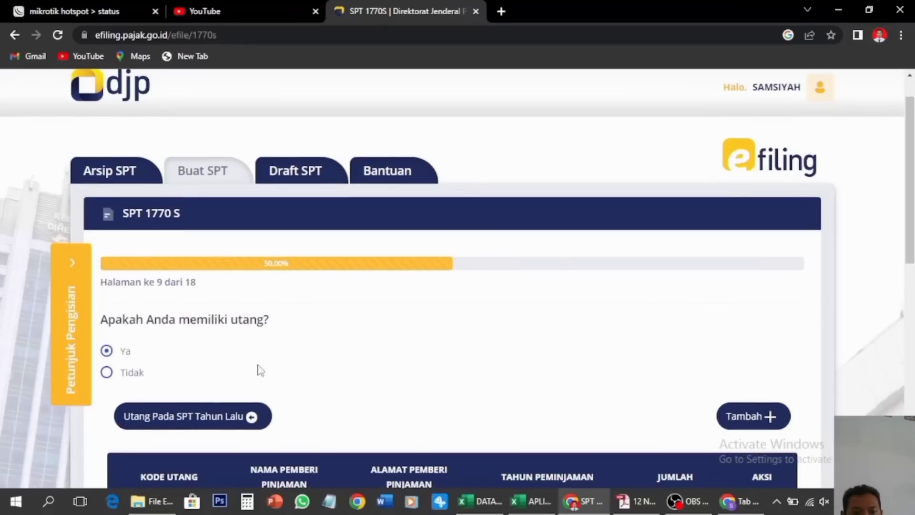
left_click(106, 372)
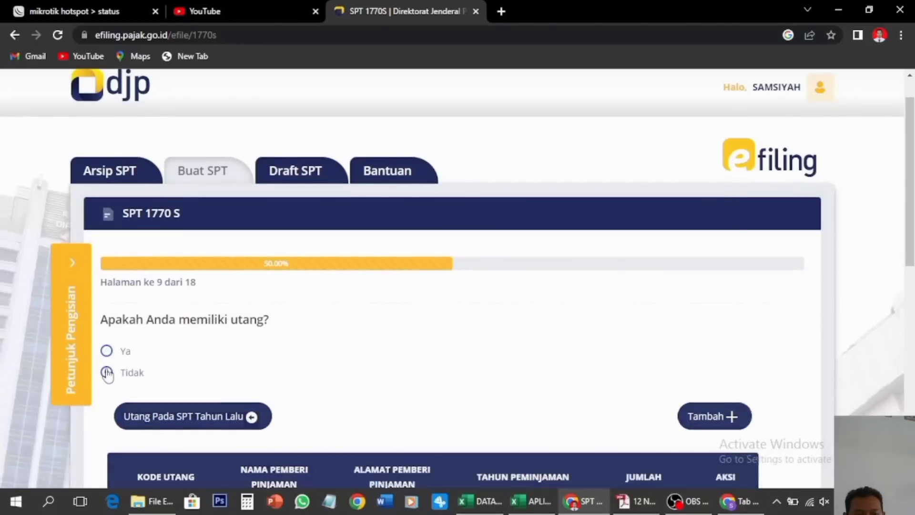
left_click(742, 446)
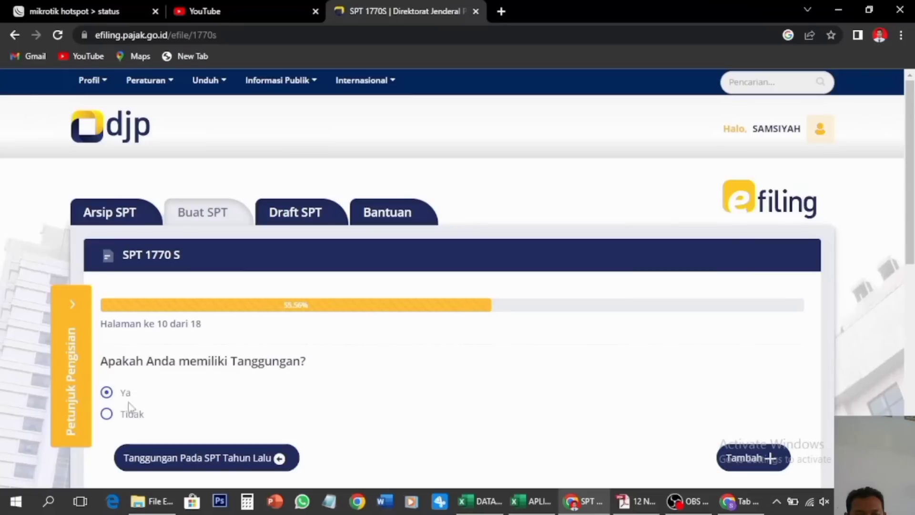
Open an empty Input Data Keluarga form to add another dependent
scroll(315, 390, "down", 3)
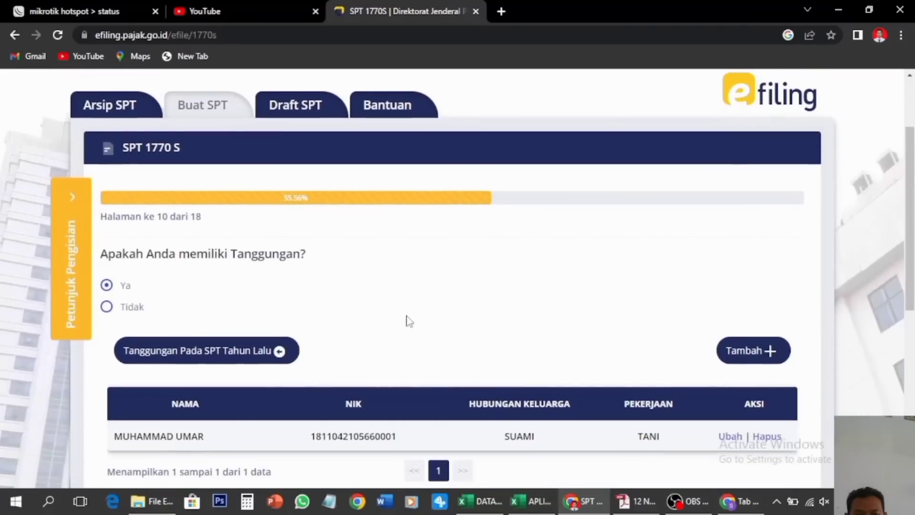
scroll(358, 319, "down", 2)
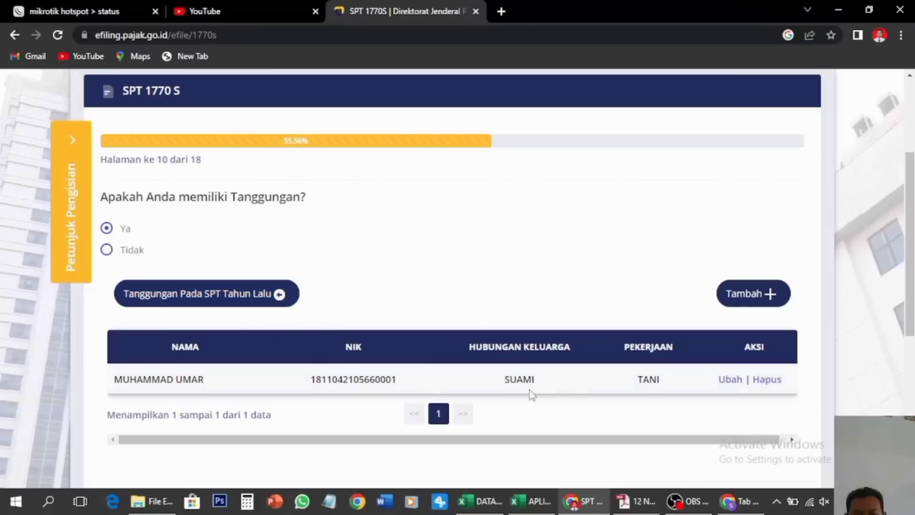
left_click(758, 299)
Cancel the new family member form without adding anyone, and continue to the zakat page
left_click(505, 159)
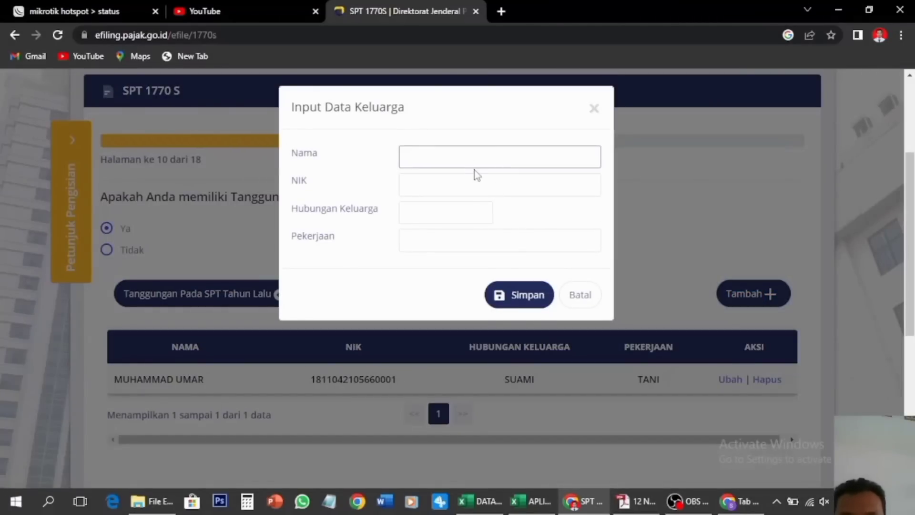
left_click(437, 186)
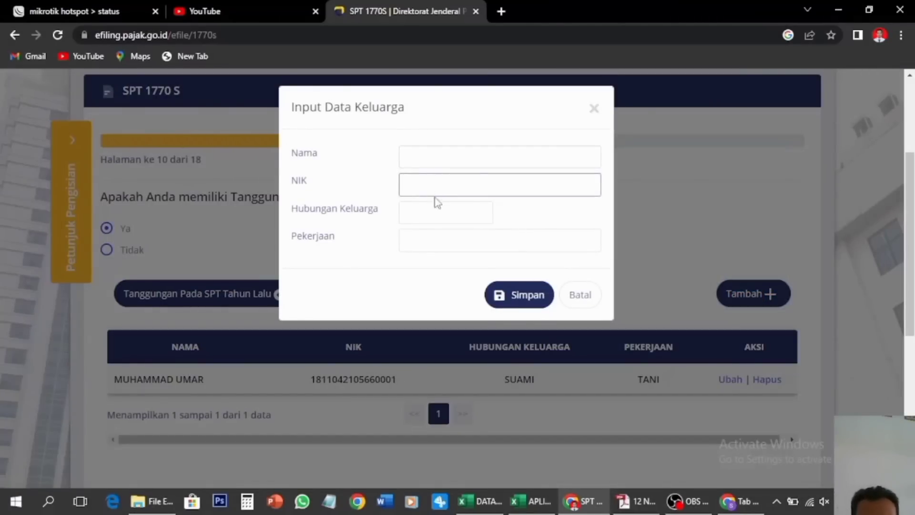
left_click(435, 213)
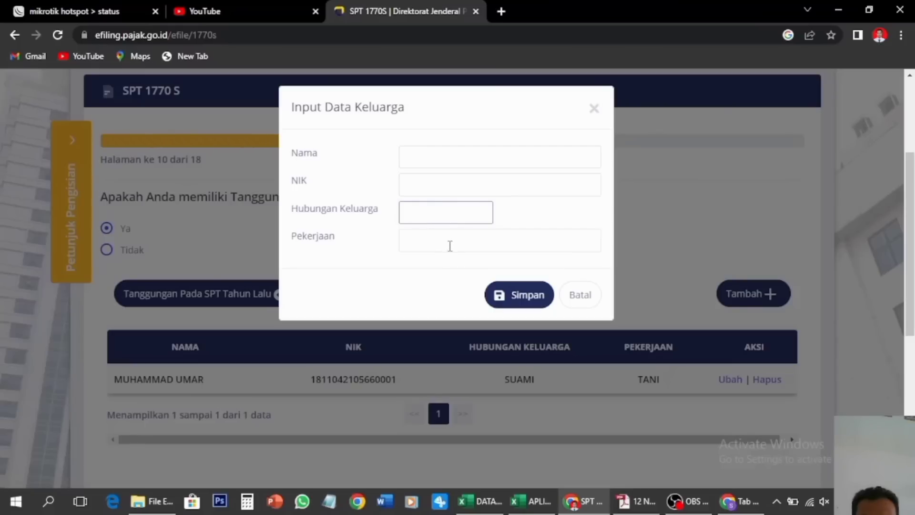
left_click(575, 294)
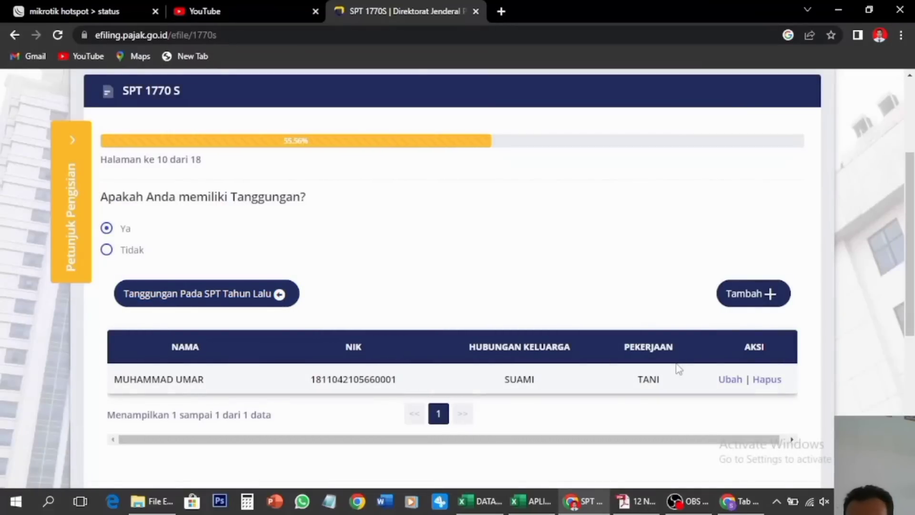
scroll(679, 370, "down", 1)
left_click(751, 452)
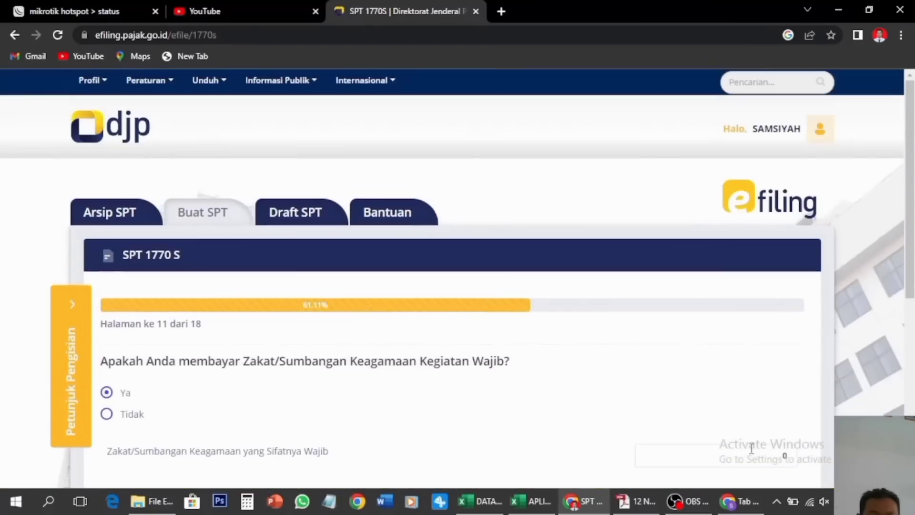
Answer Tidak to the zakat question and continue to the marital status page
scroll(488, 375, "down", 1)
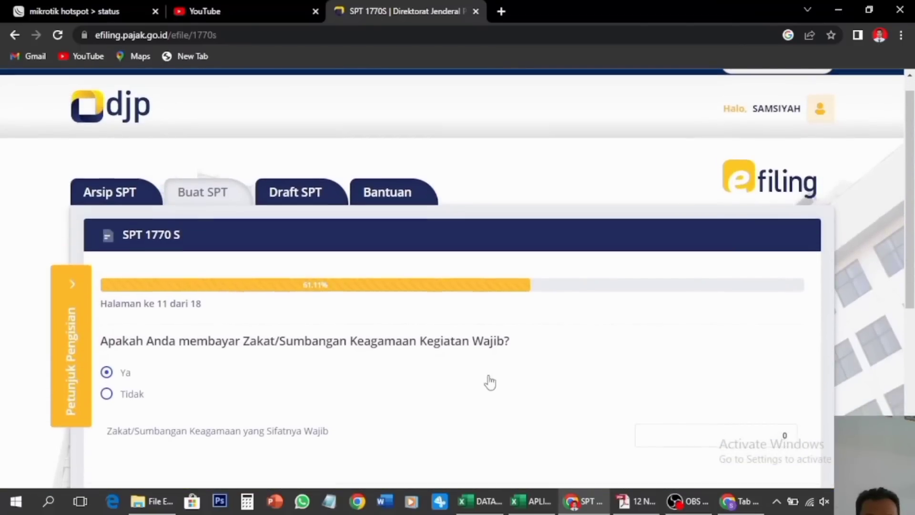
left_click(108, 394)
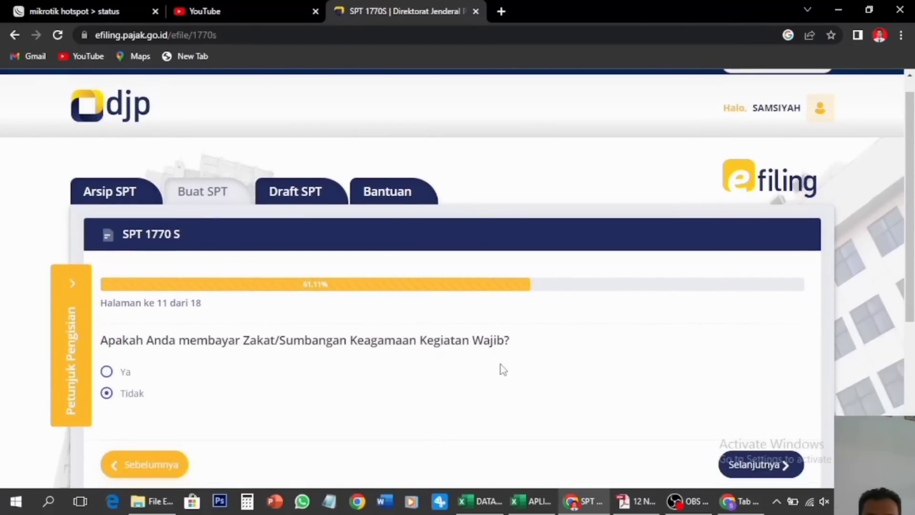
scroll(501, 370, "down", 2)
left_click(798, 381)
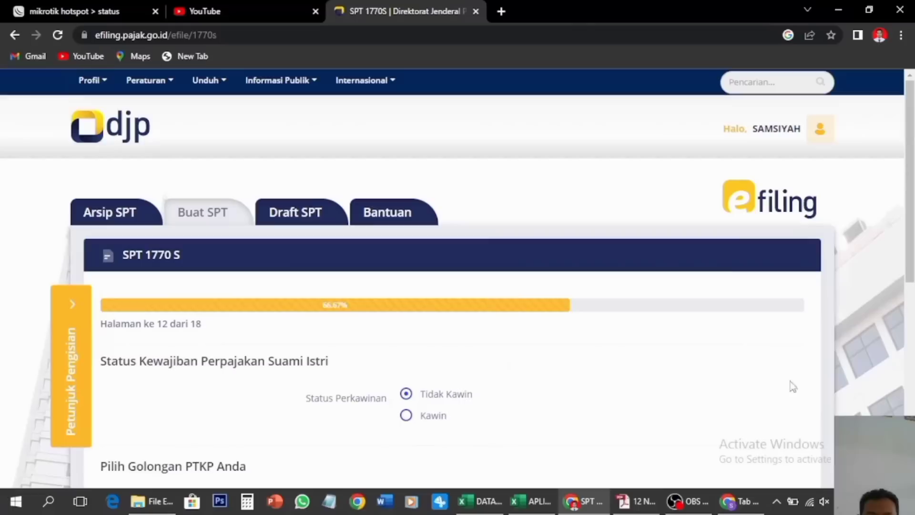
Set marital status to Kawin with KK / Kepala Keluarga tax status
left_click(406, 415)
scroll(393, 365, "down", 2)
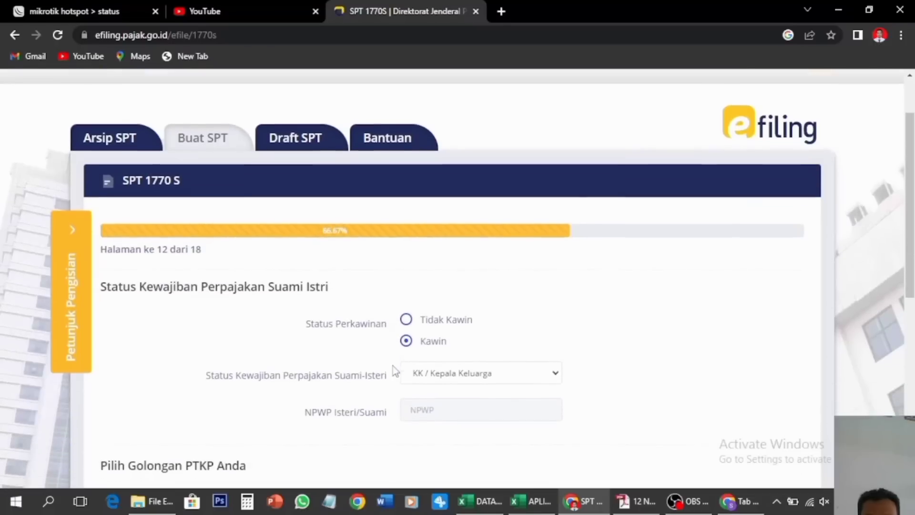
left_click(508, 375)
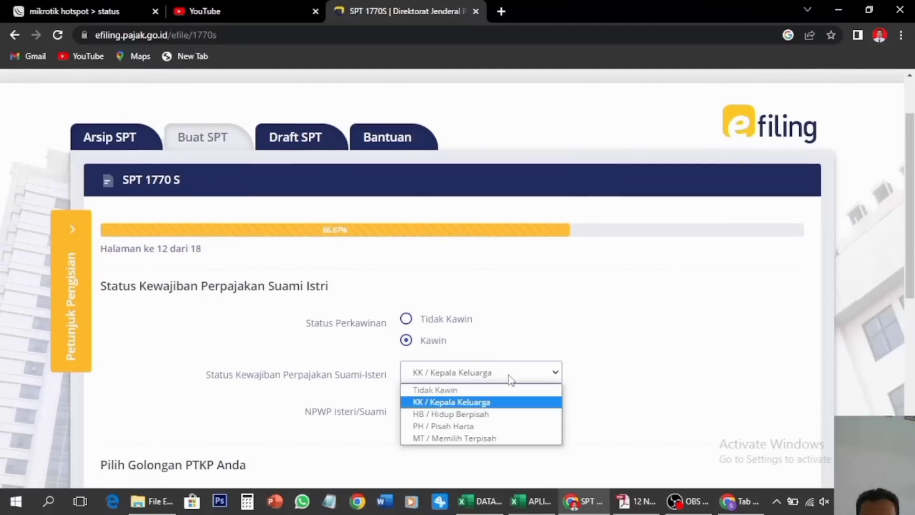
left_click(471, 403)
scroll(470, 404, "down", 2)
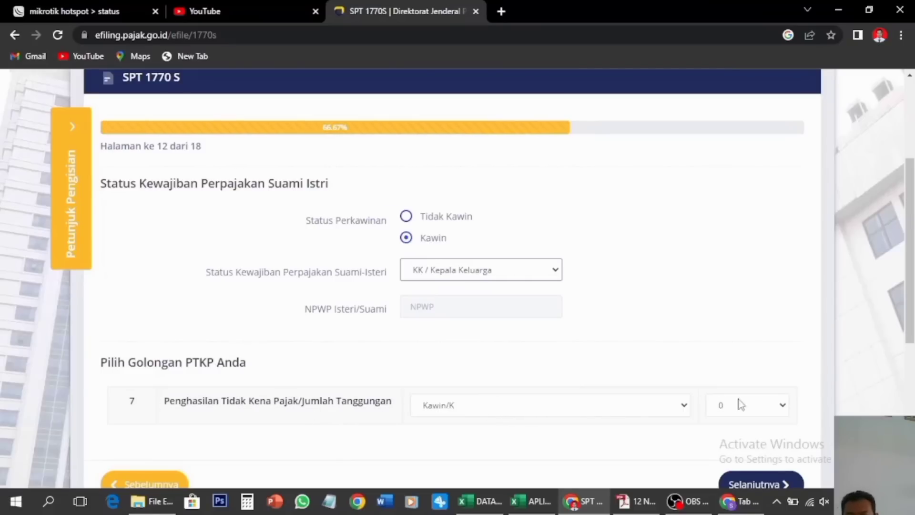
left_click(750, 406)
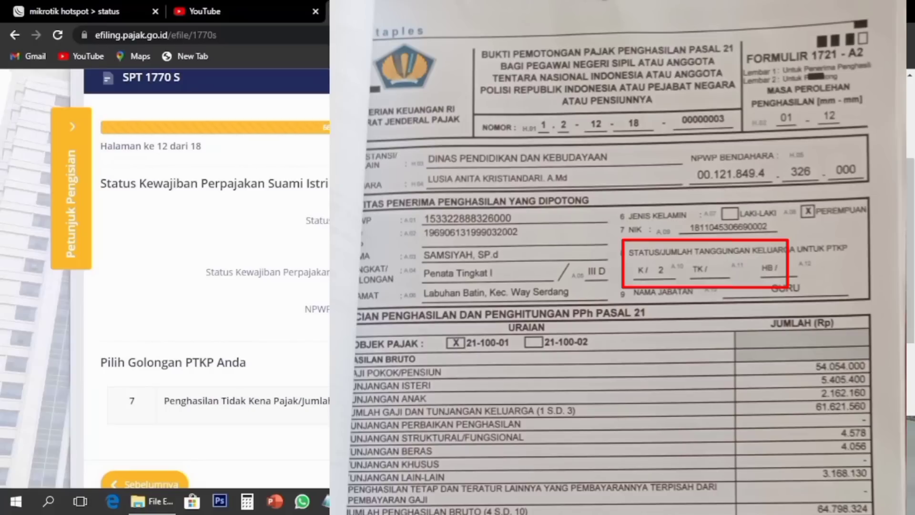
Set the PTKP dependents to 2 (Kawin/K) and continue to page 13
scroll(207, 278, "down", 1)
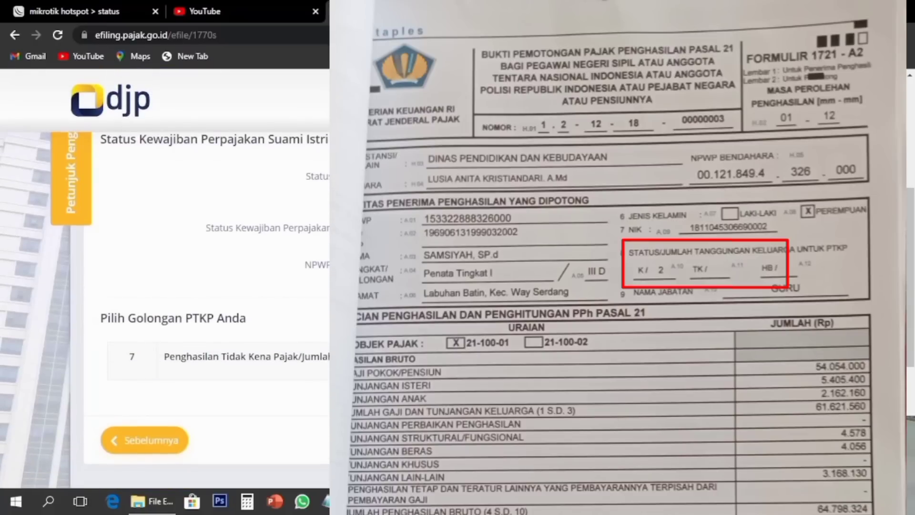
scroll(207, 278, "up", 1)
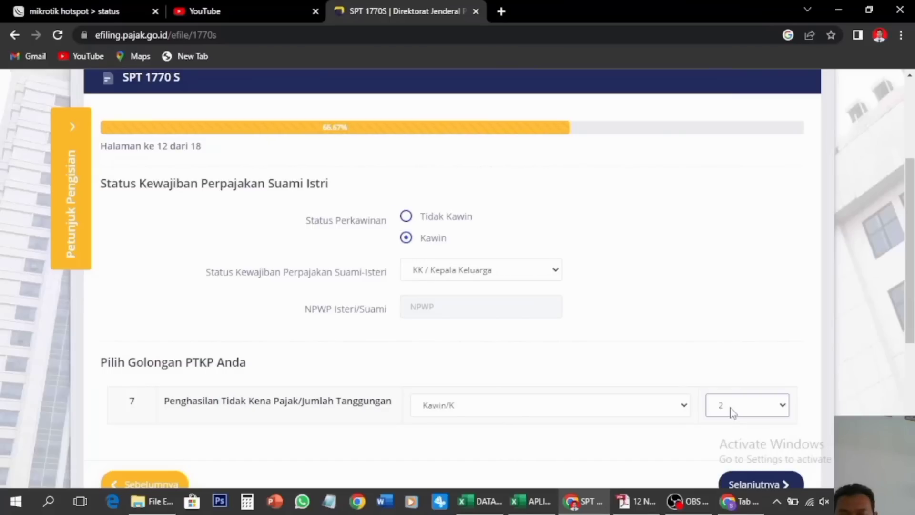
scroll(734, 360, "down", 1)
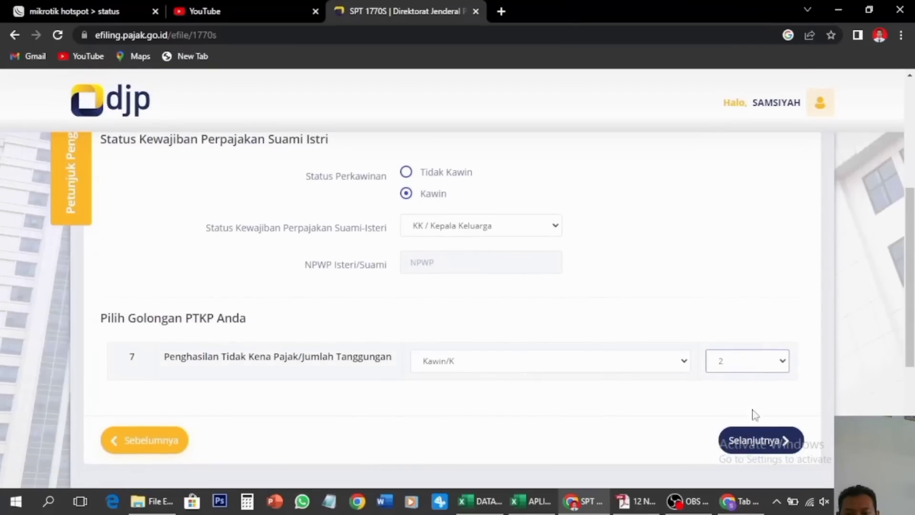
left_click(767, 441)
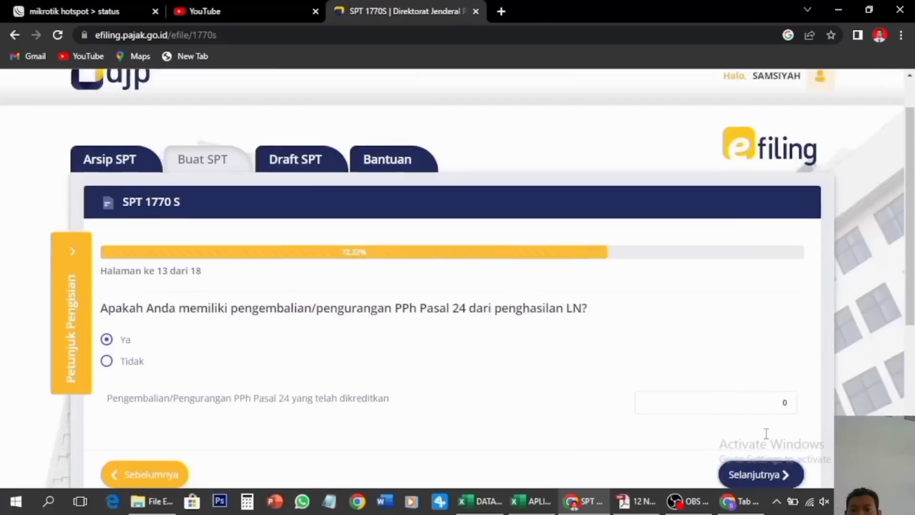
Answer Tidak to the PPh Pasal 24 refund question and continue to the PPh Pasal 25 page
scroll(765, 434, "down", 2)
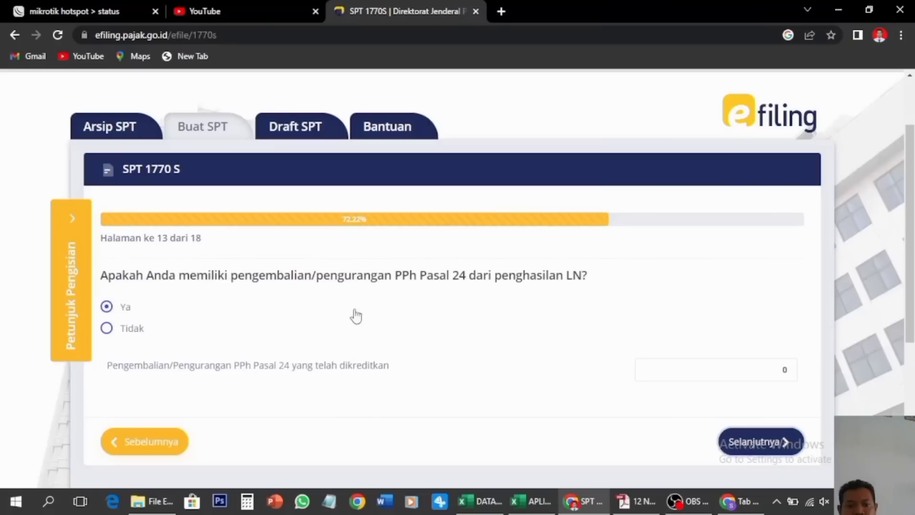
left_click(107, 328)
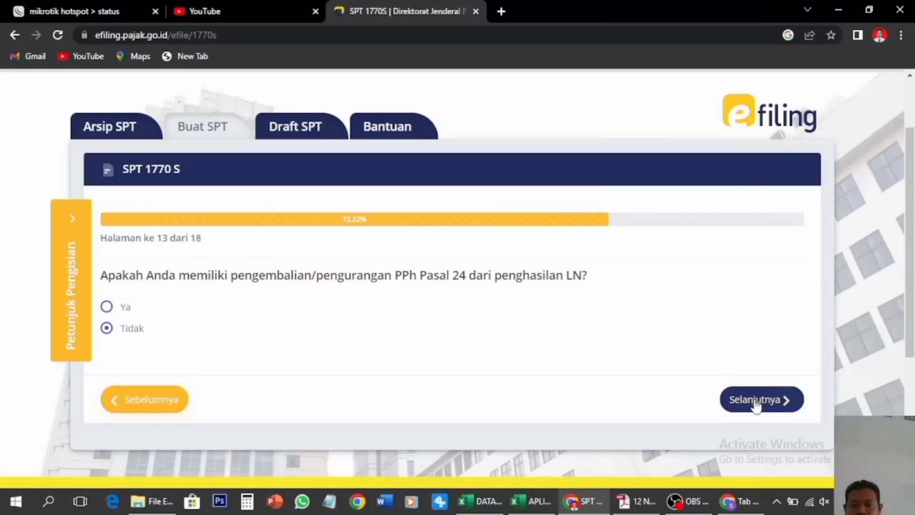
left_click(768, 405)
scroll(351, 338, "down", 1)
scroll(352, 339, "down", 1)
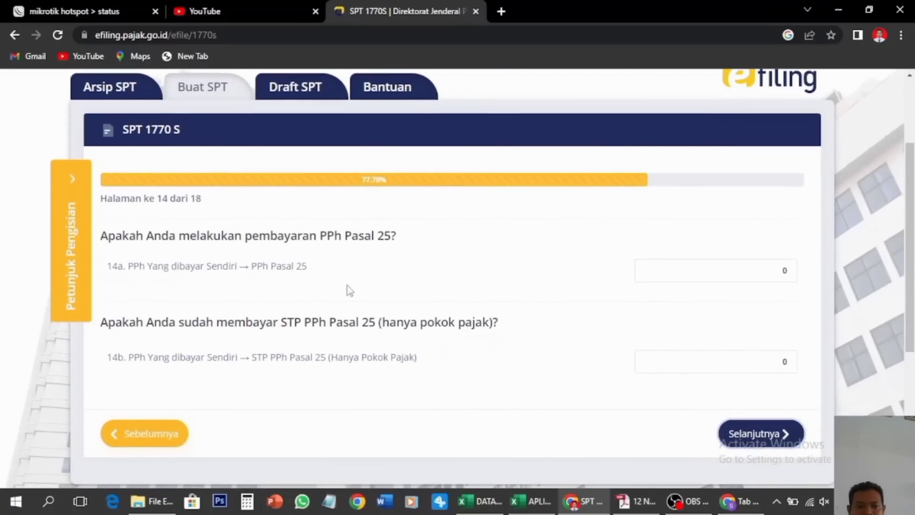
Review the PPh calculation (net income 61.349.335, result Nihil 0) and continue to page 16
left_click(744, 431)
scroll(485, 335, "down", 2)
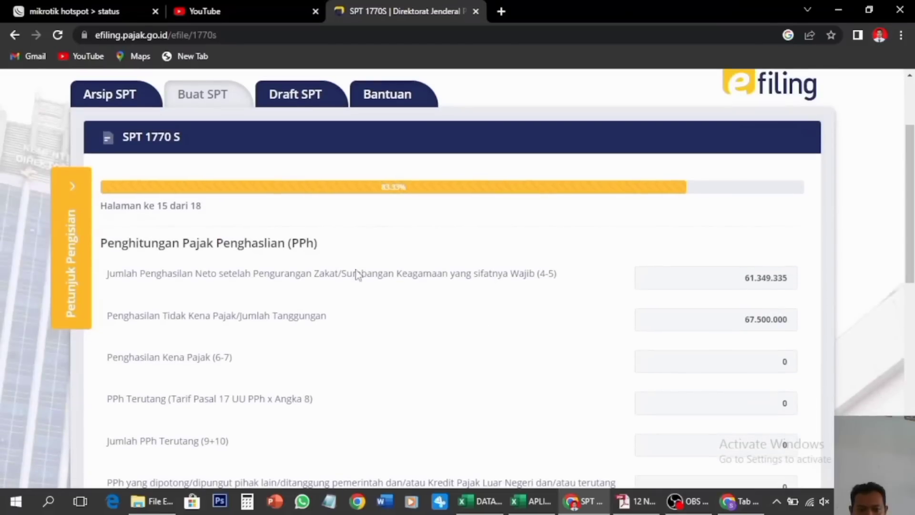
left_click(741, 280)
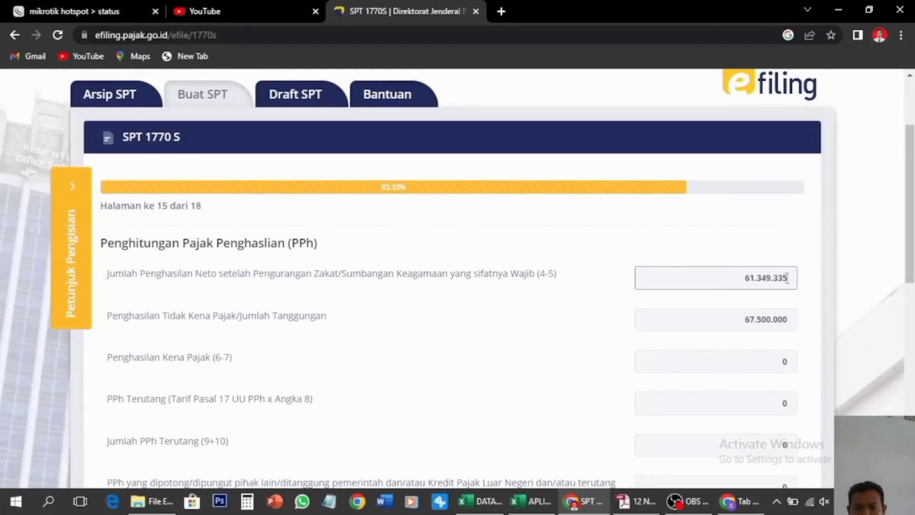
scroll(436, 379, "down", 1)
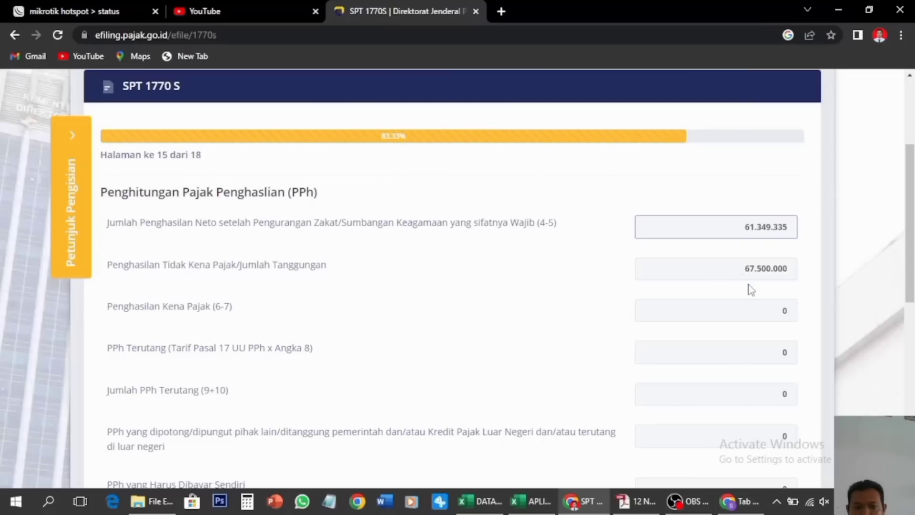
scroll(751, 289, "down", 1)
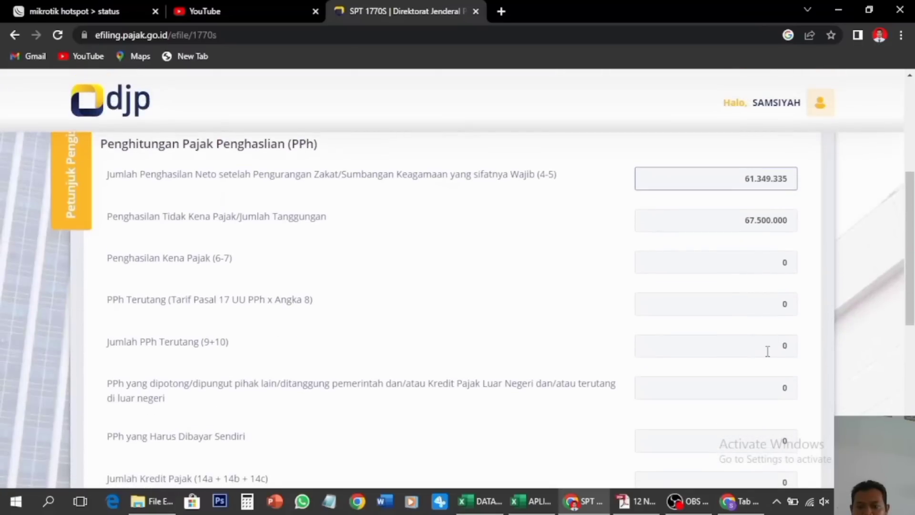
scroll(765, 353, "down", 3)
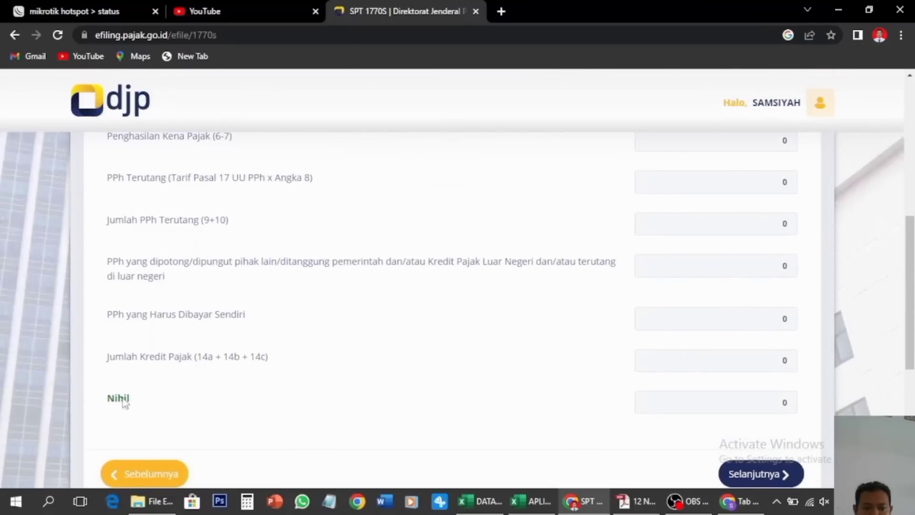
scroll(484, 308, "down", 2)
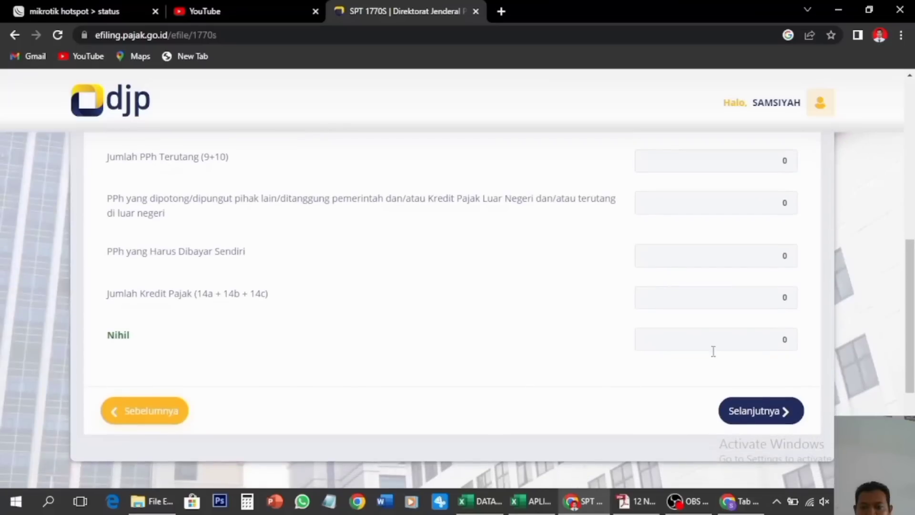
left_click(759, 412)
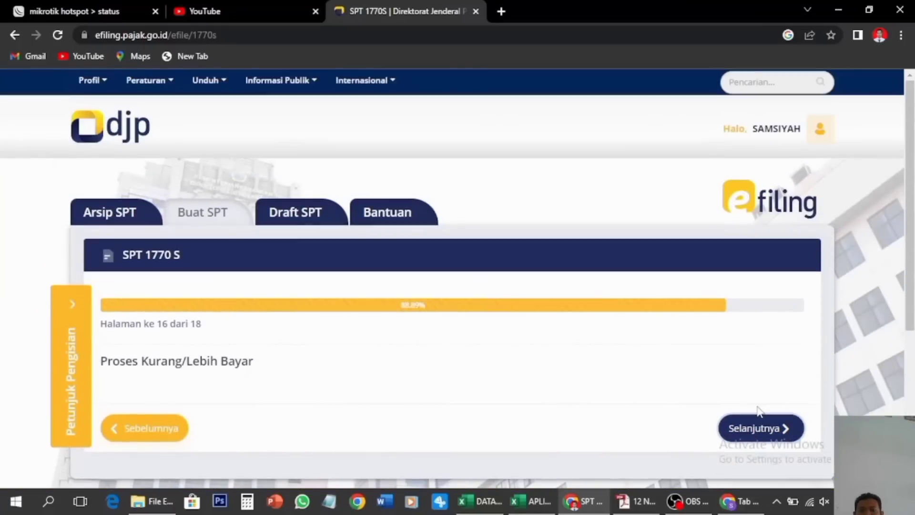
Agree to the Setuju declaration on page 17 and continue to the page 18 summary
scroll(757, 408, "down", 1)
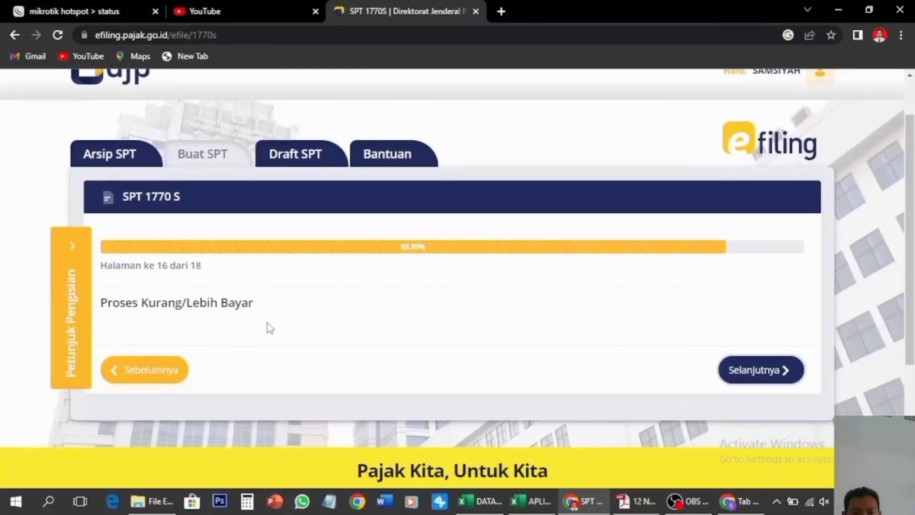
scroll(270, 327, "down", 1)
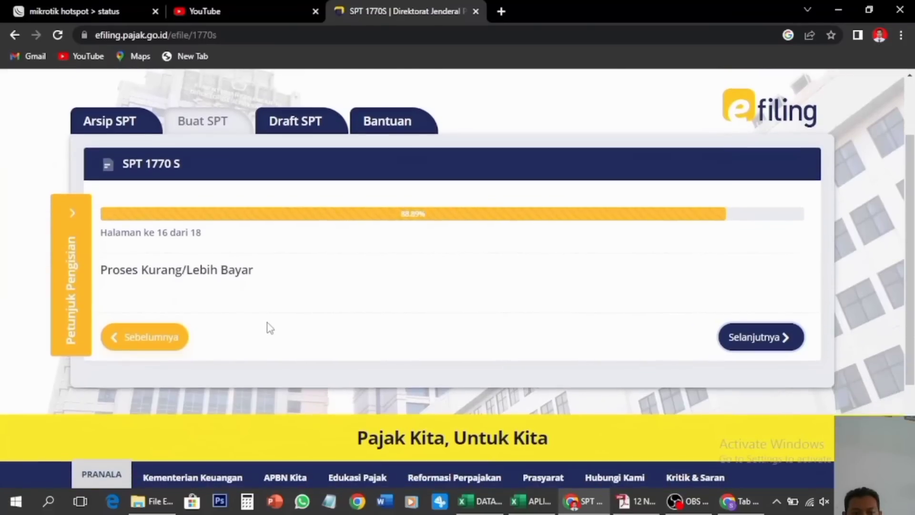
left_click(740, 338)
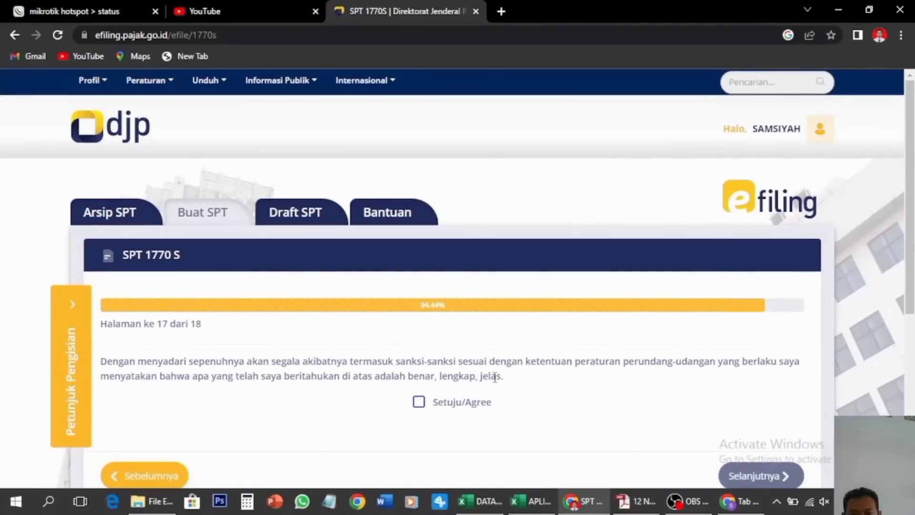
left_click(419, 403)
scroll(653, 409, "down", 1)
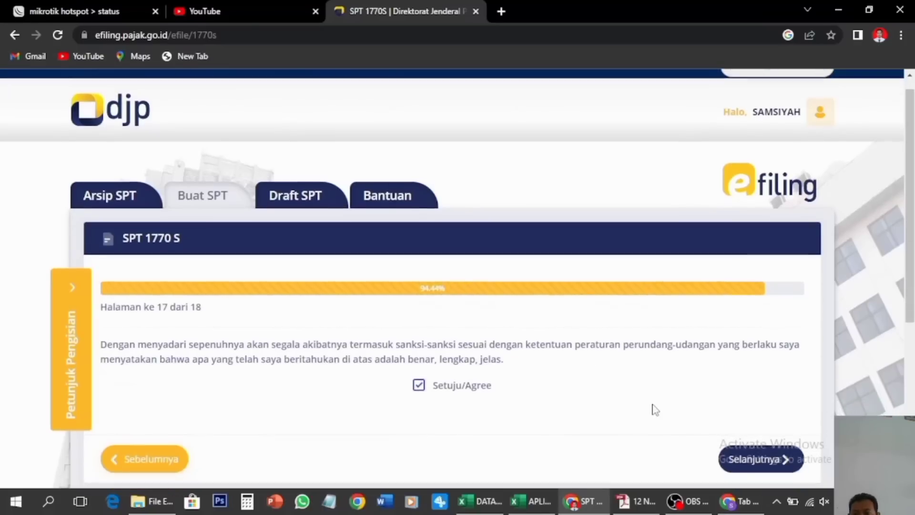
left_click(756, 457)
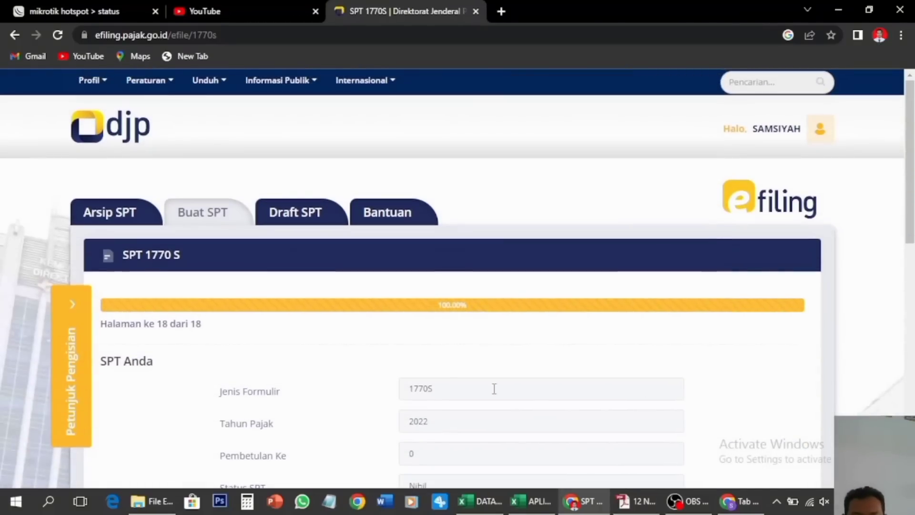
Request the SPT verification code by e-mail and confirm it was sent
scroll(450, 378, "down", 1)
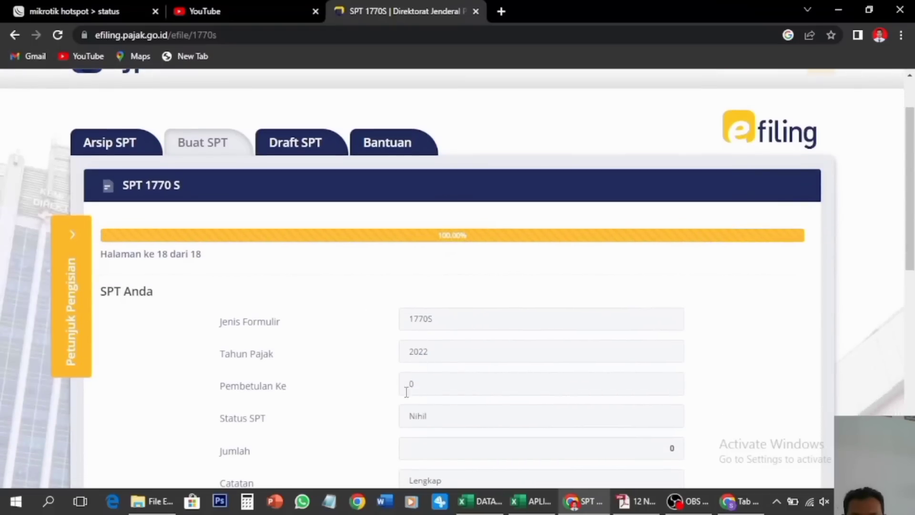
scroll(433, 403, "down", 1)
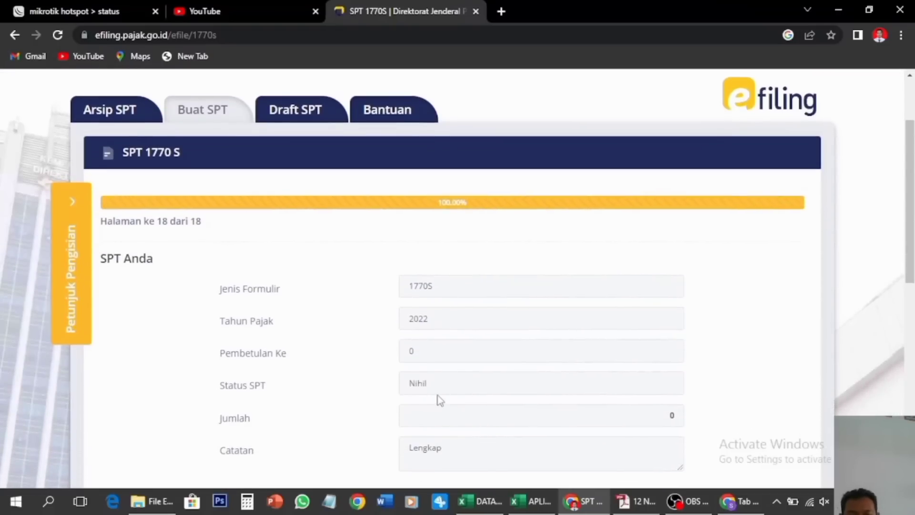
scroll(491, 402, "down", 2)
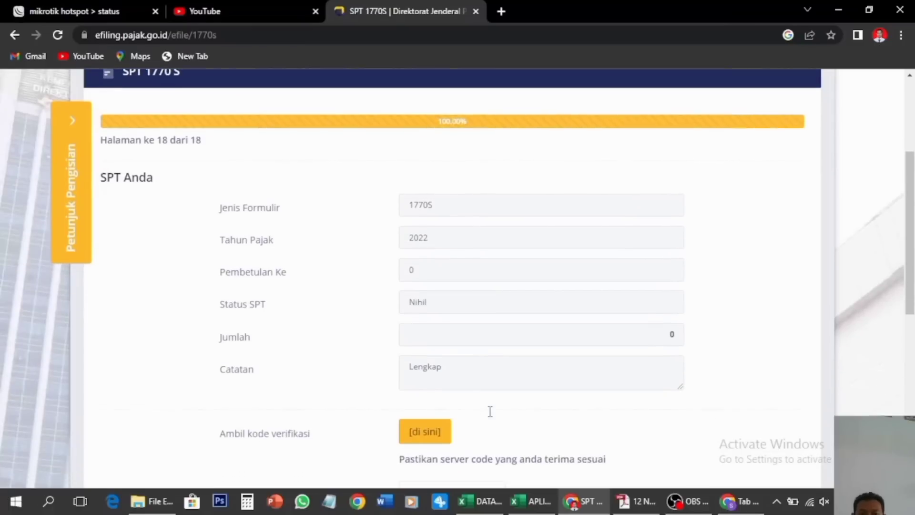
left_click(432, 432)
scroll(432, 419, "down", 1)
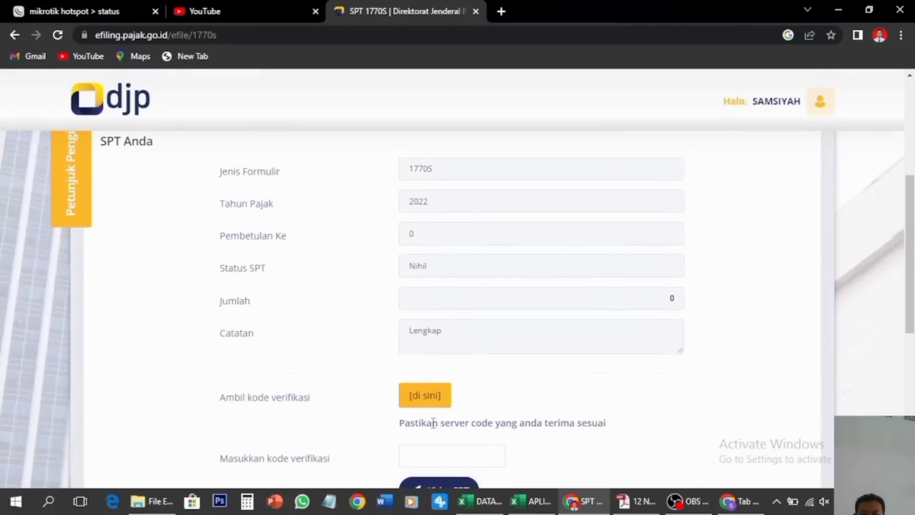
left_click(422, 396)
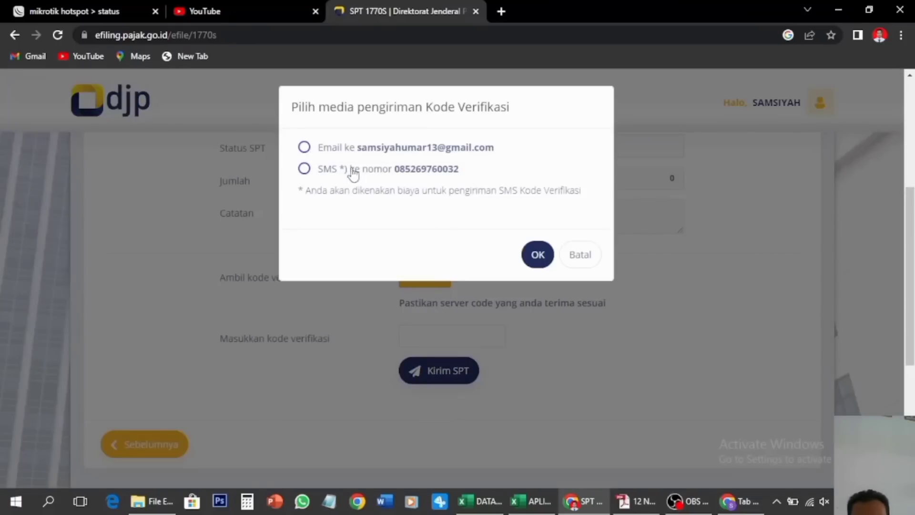
left_click(304, 148)
left_click(541, 260)
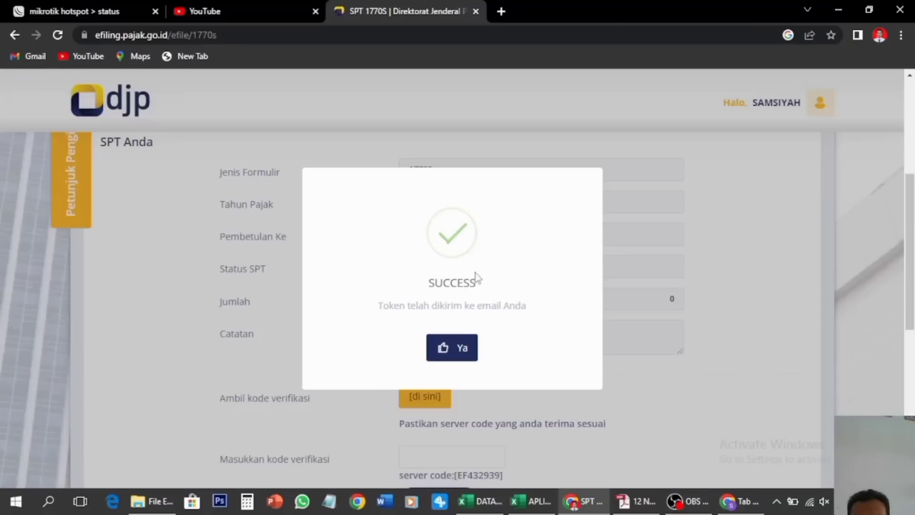
left_click(457, 351)
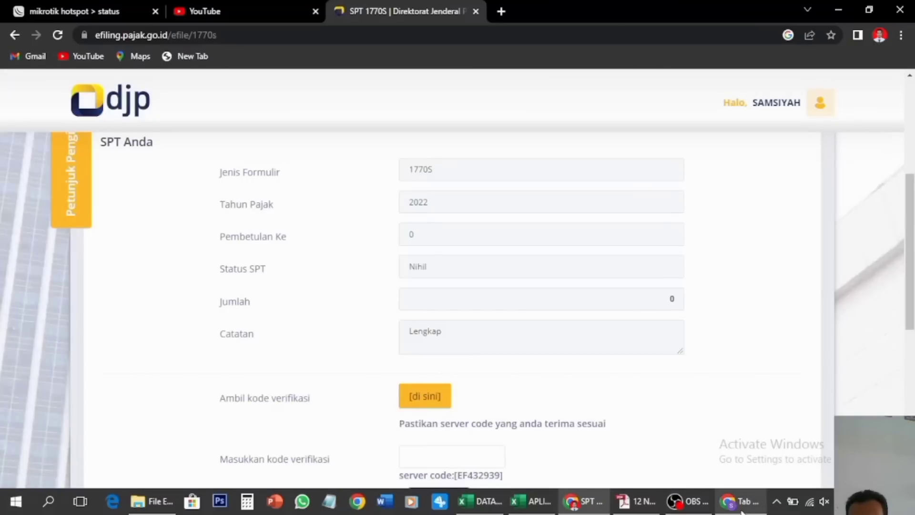
Cancel a repeated code request and switch to the other browser window
scroll(526, 448, "down", 2)
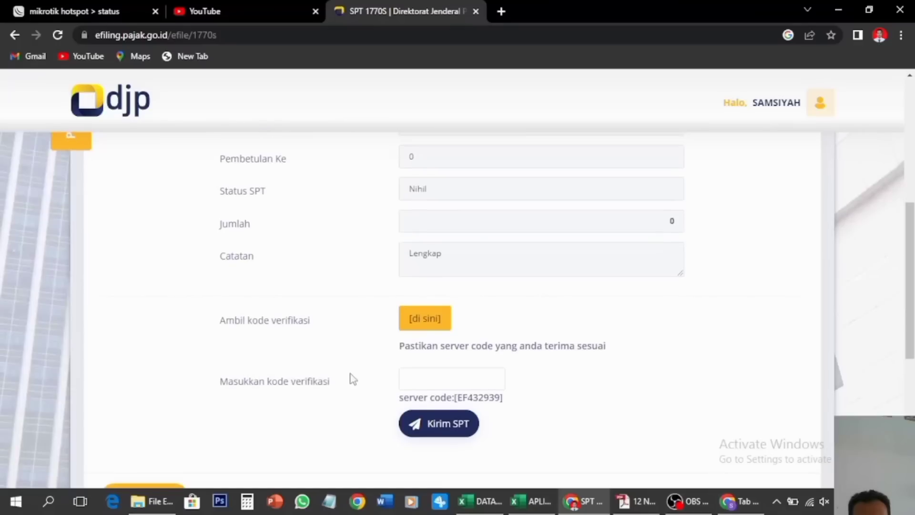
left_click(425, 380)
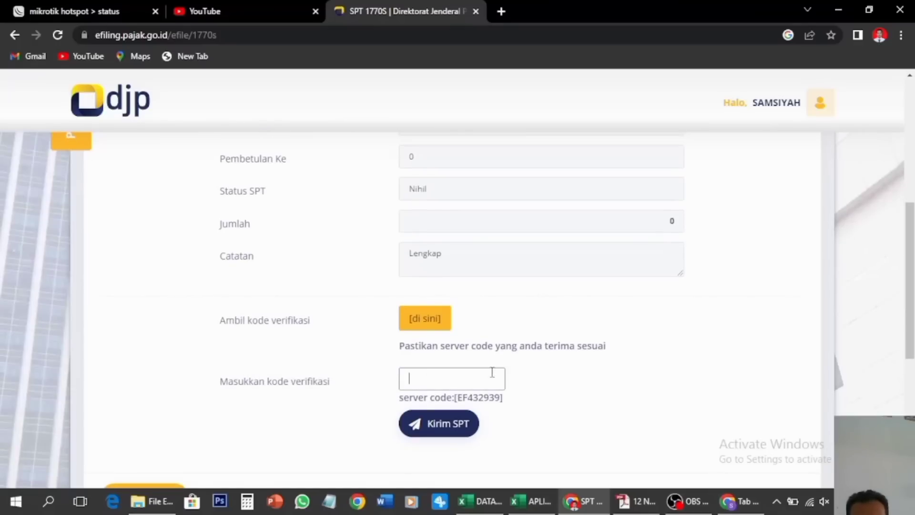
left_click(408, 328)
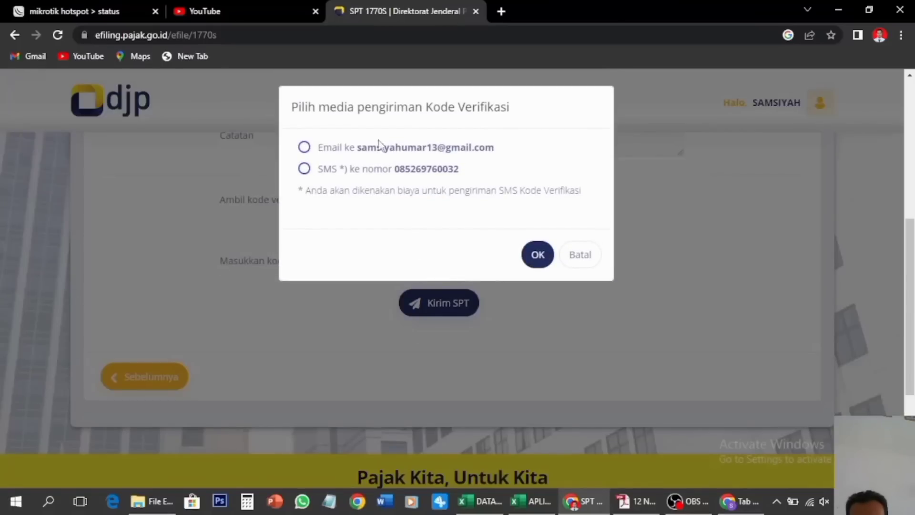
left_click(581, 260)
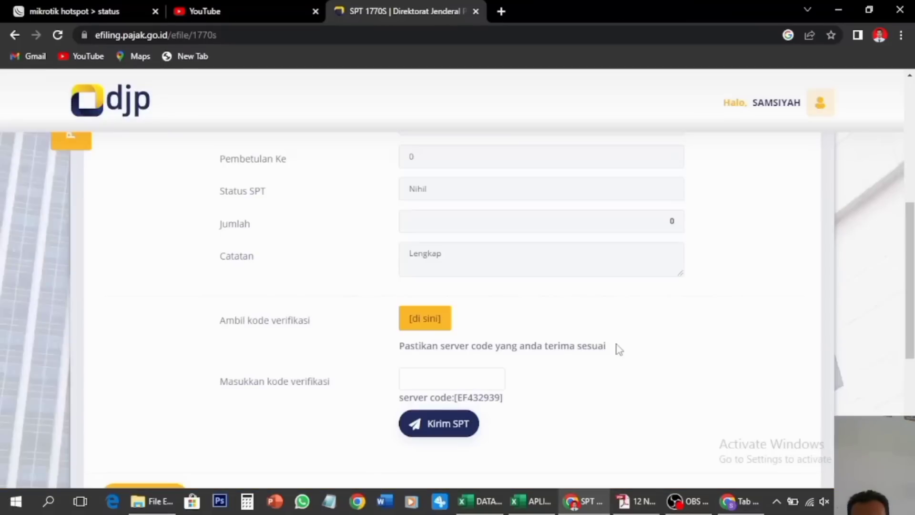
left_click(738, 503)
Open the [e-Filing] Kode Verifikasi email in Gmail, copy its code, and return to the SPT window
left_click(860, 71)
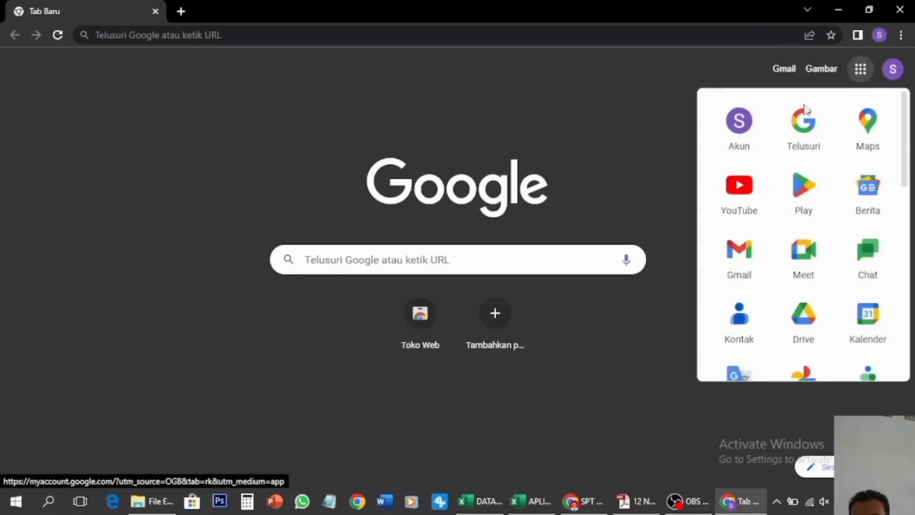
left_click(743, 262)
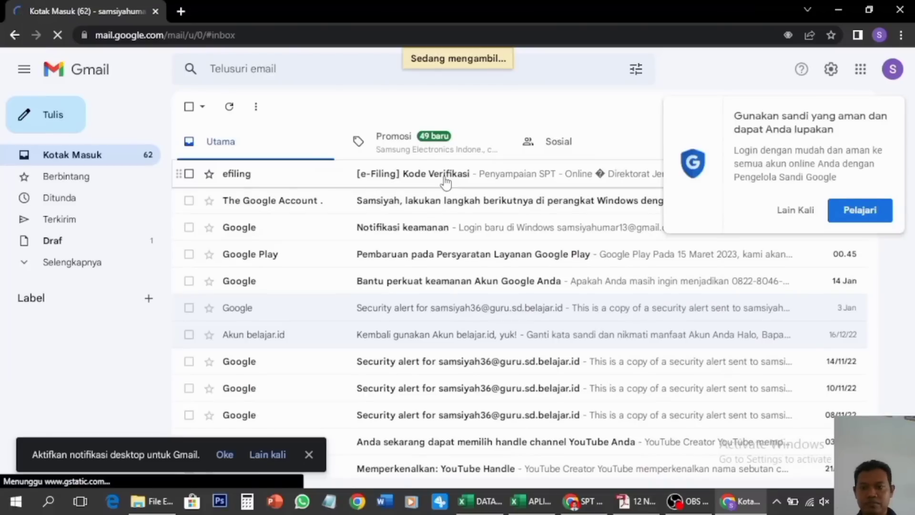
left_click(445, 181)
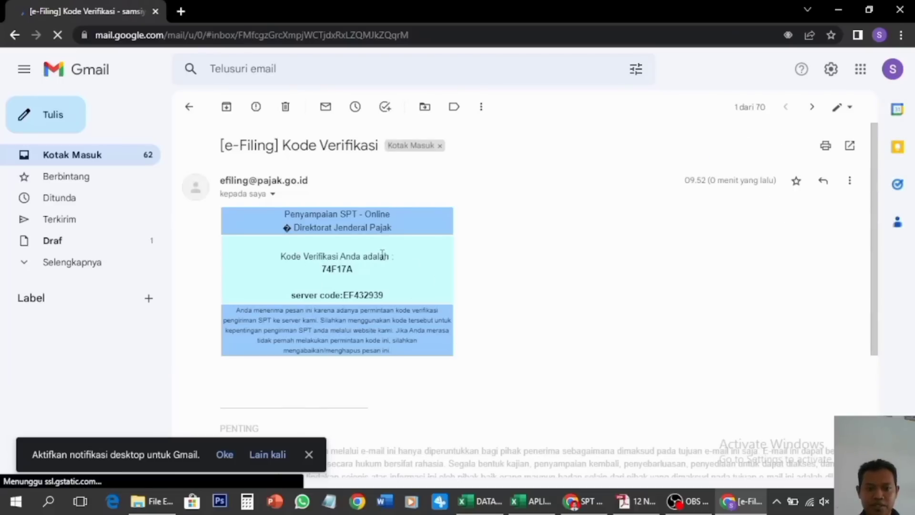
left_click_drag(322, 272, 355, 273)
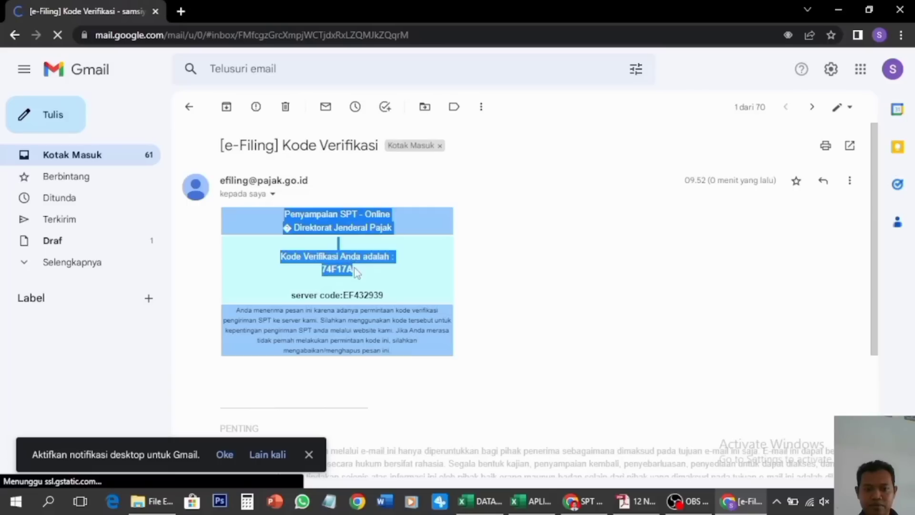
double_click(352, 270)
key("ctrl+c")
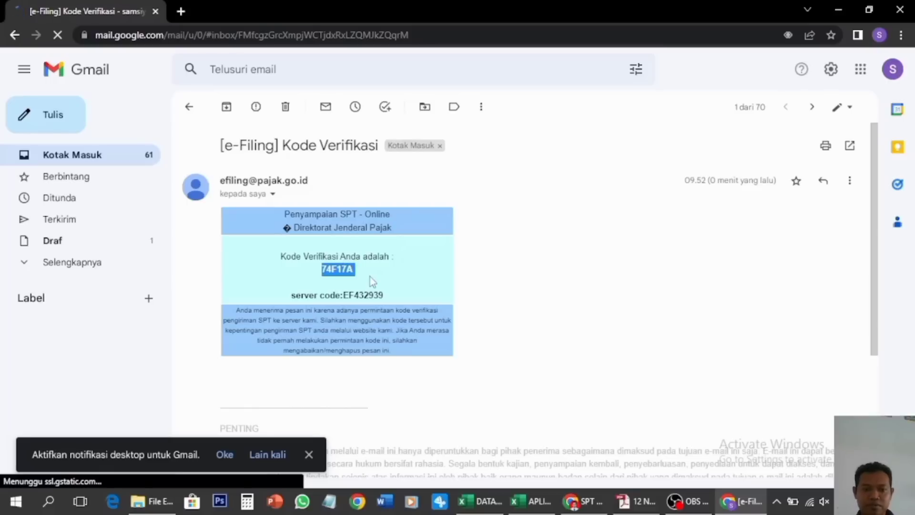
left_click(583, 501)
Paste the verification code, send the SPT, close the below-PTKP notice, and rate the service Puas
left_click(419, 380)
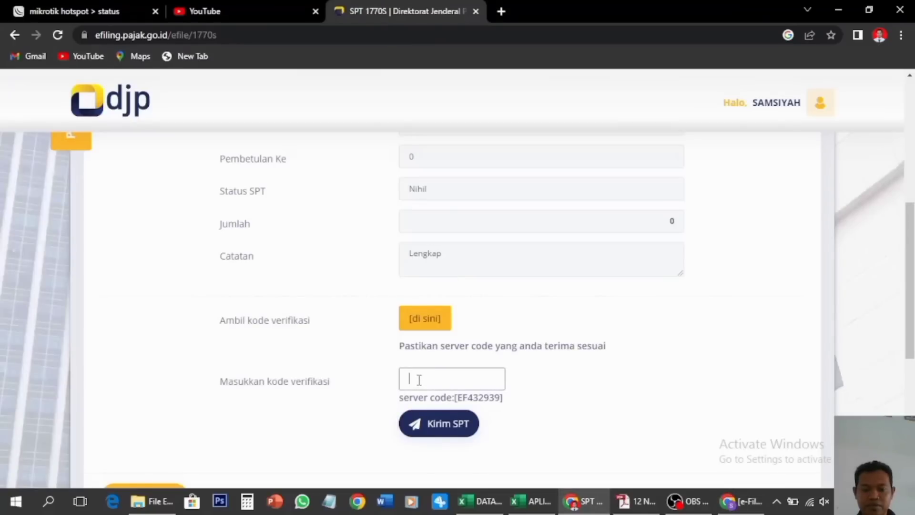
key("ctrl+v")
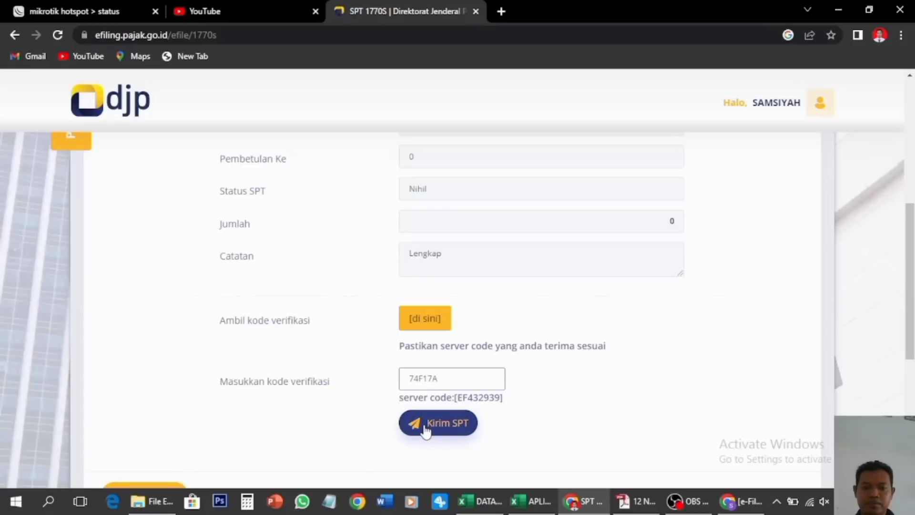
left_click(441, 425)
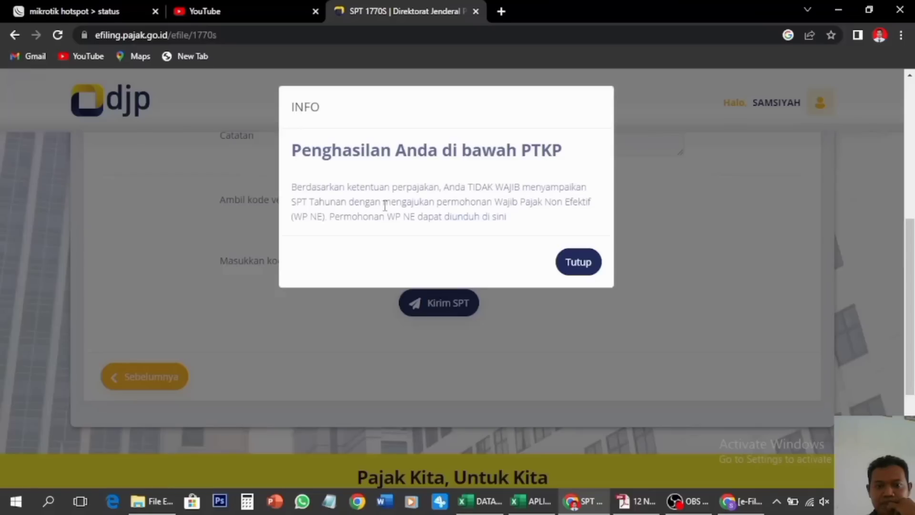
left_click(579, 261)
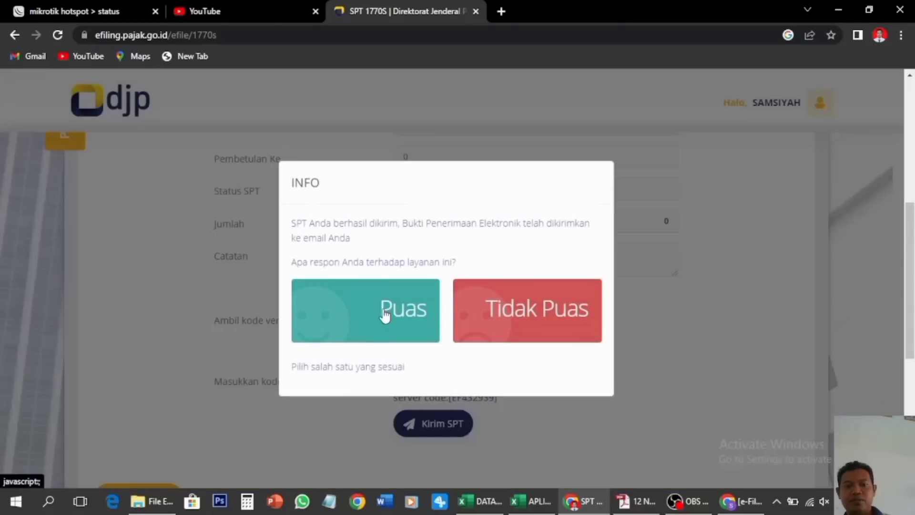
left_click(352, 326)
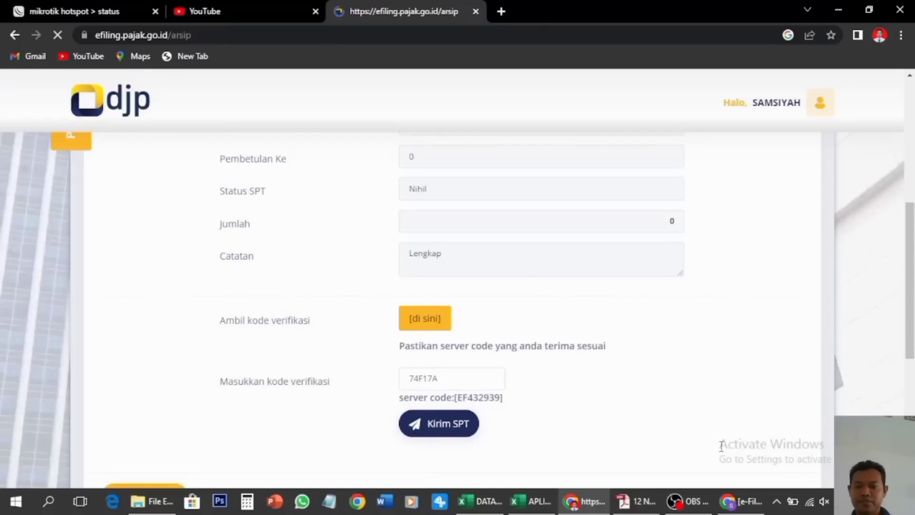
Return the Gmail window to the Kotak Masuk inbox list
left_click(740, 501)
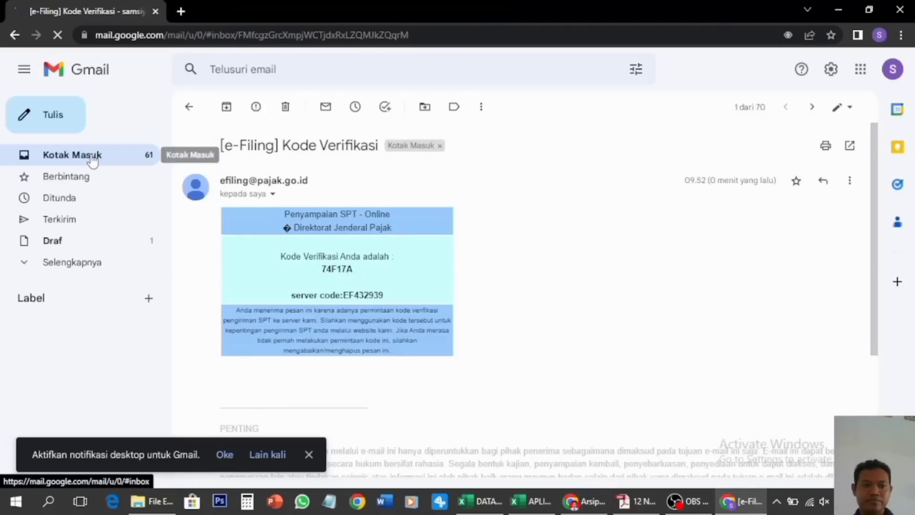
left_click(91, 158)
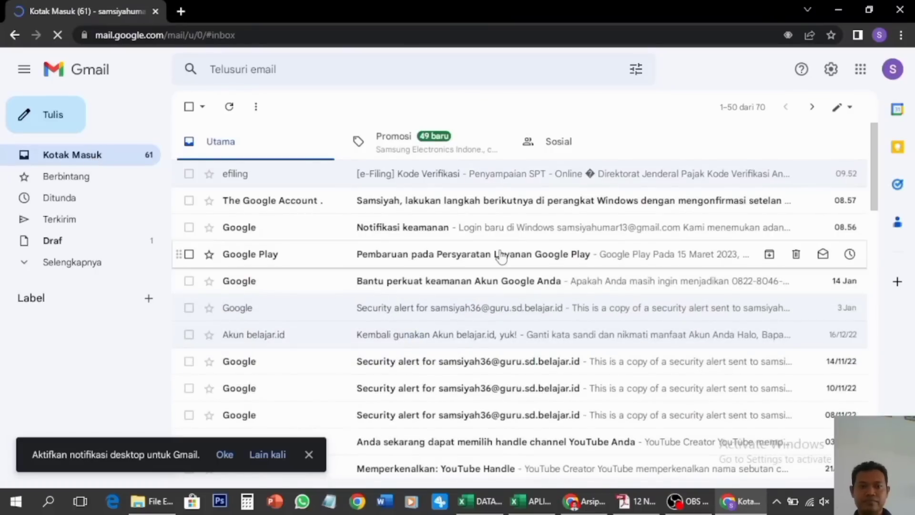
scroll(501, 256, "down", 1)
scroll(501, 257, "up", 1)
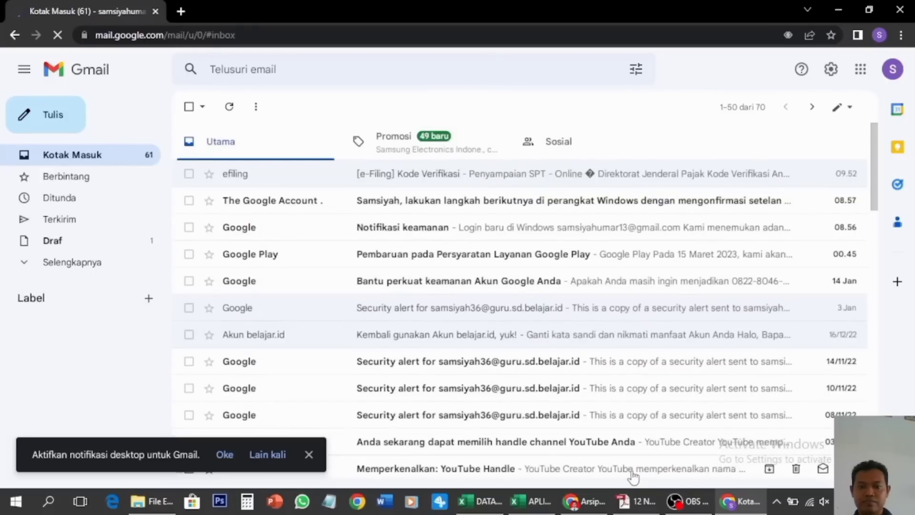
Check the Arsip SPT list for the 2022 1770S return with status Nihil
left_click(584, 502)
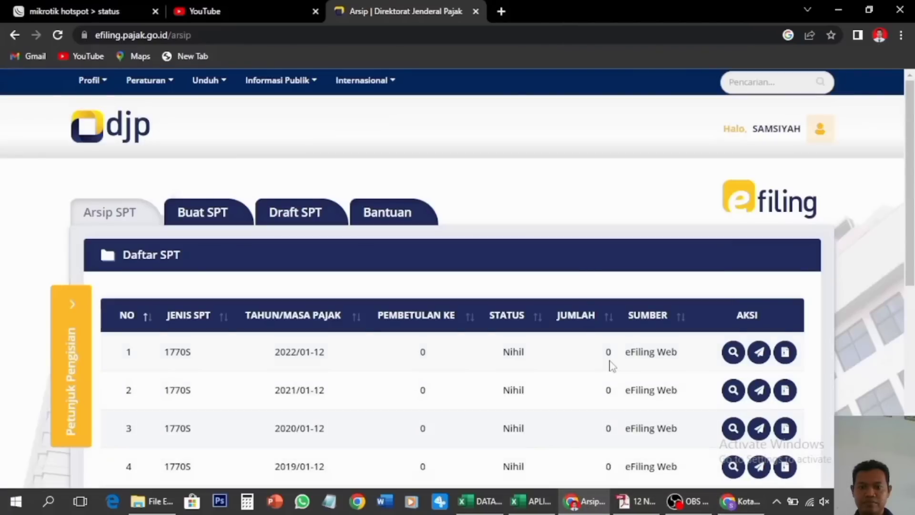
scroll(609, 364, "down", 1)
scroll(610, 366, "down", 3)
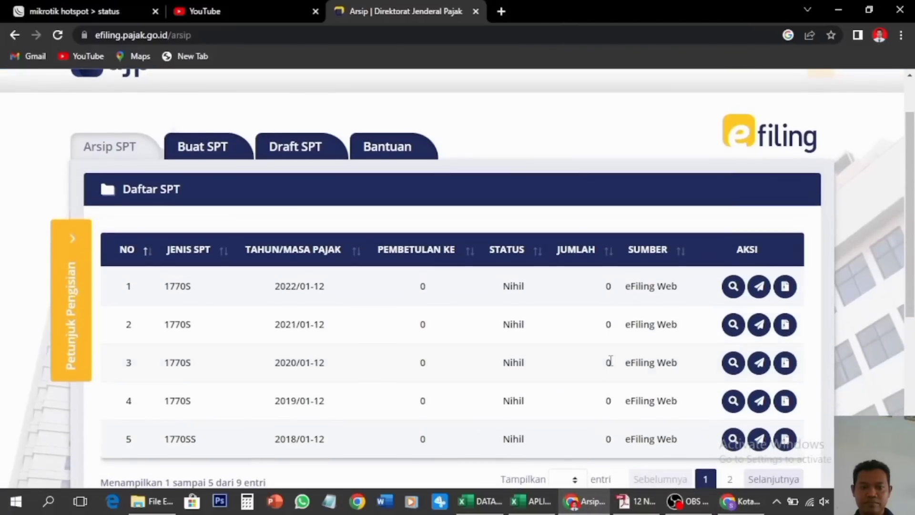
scroll(429, 286, "down", 1)
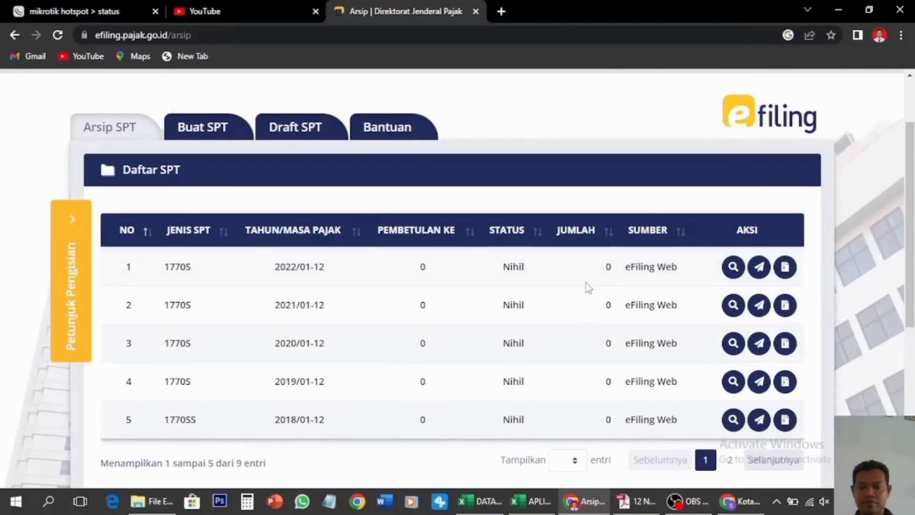